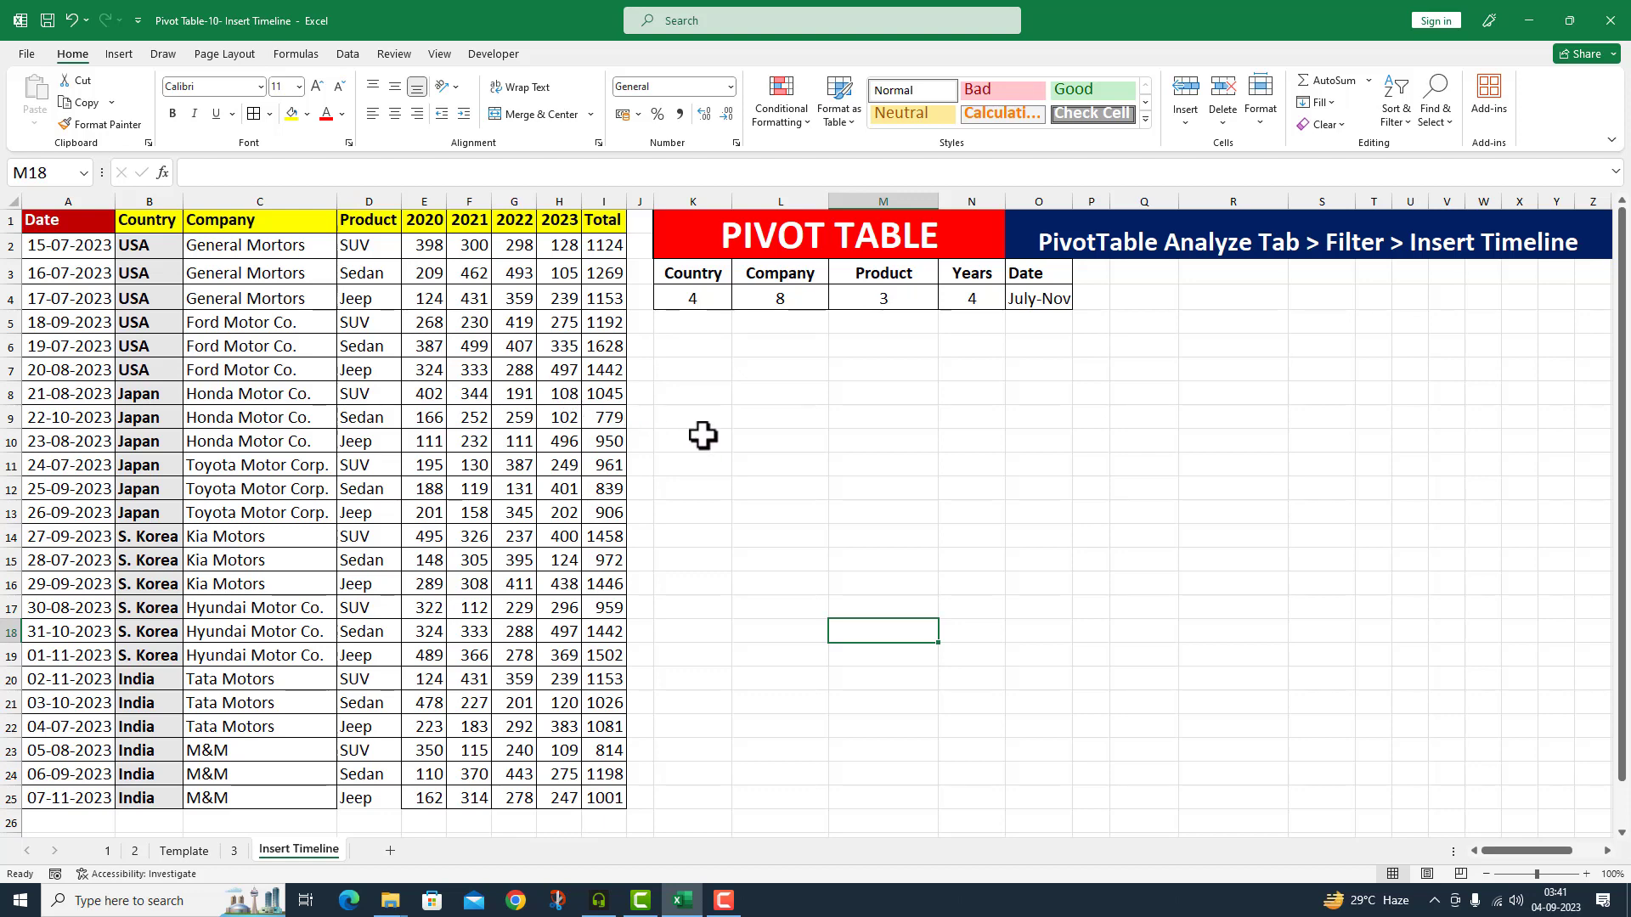
- Insert a PivotTable from the data range A1:I25 into the existing worksheet at cell L7
left_click(371, 298)
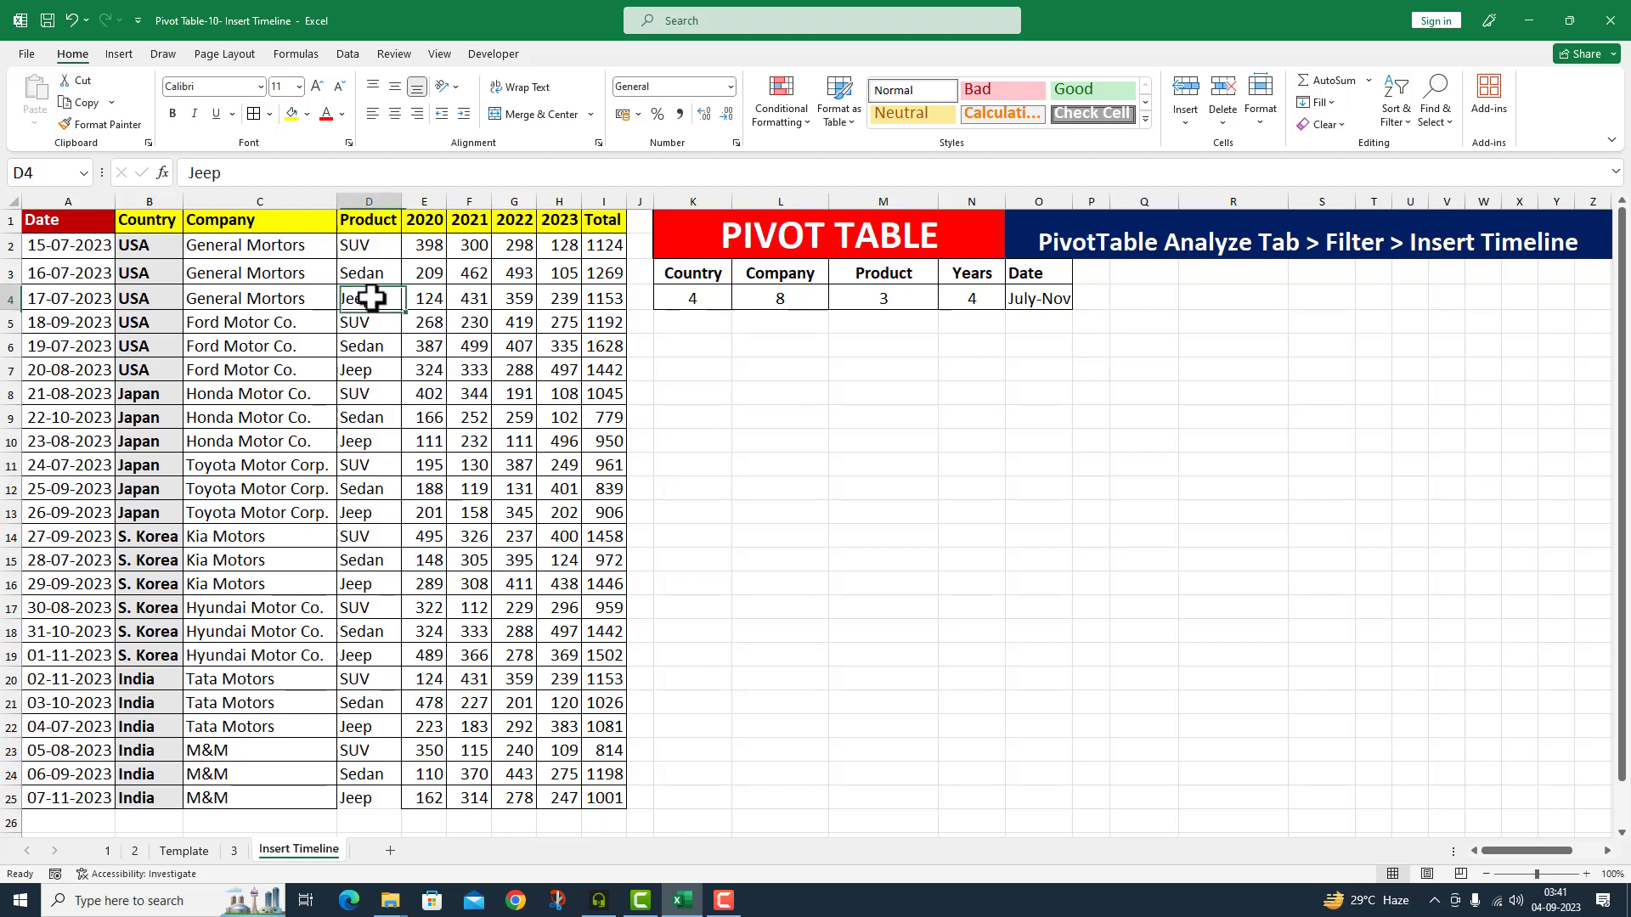
left_click(119, 54)
left_click(43, 120)
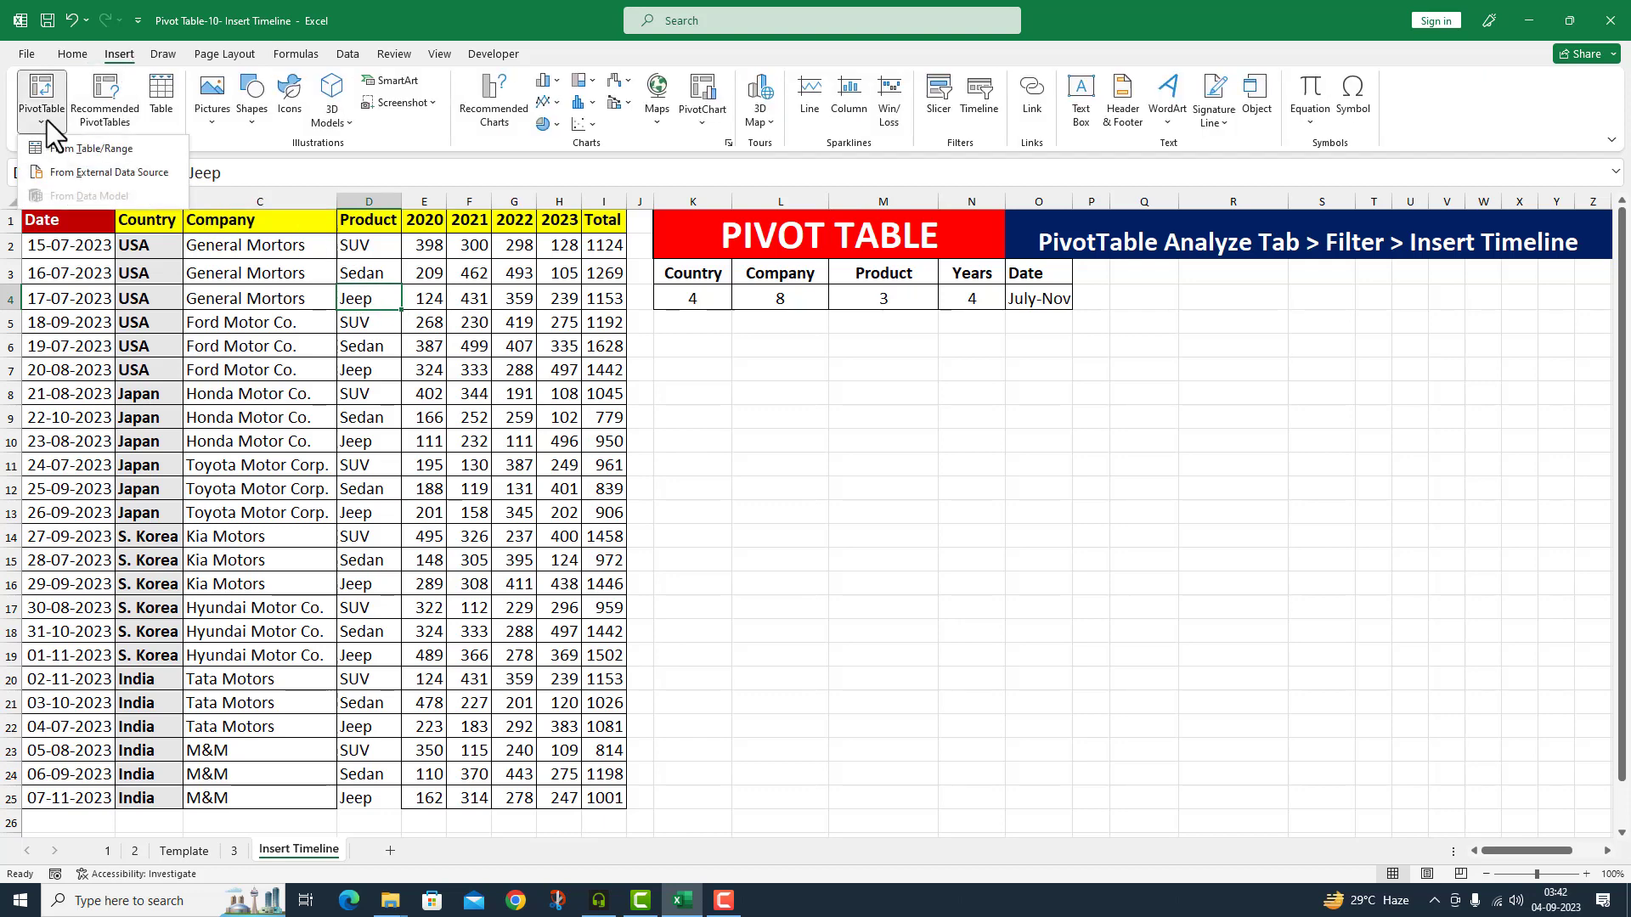
left_click(56, 151)
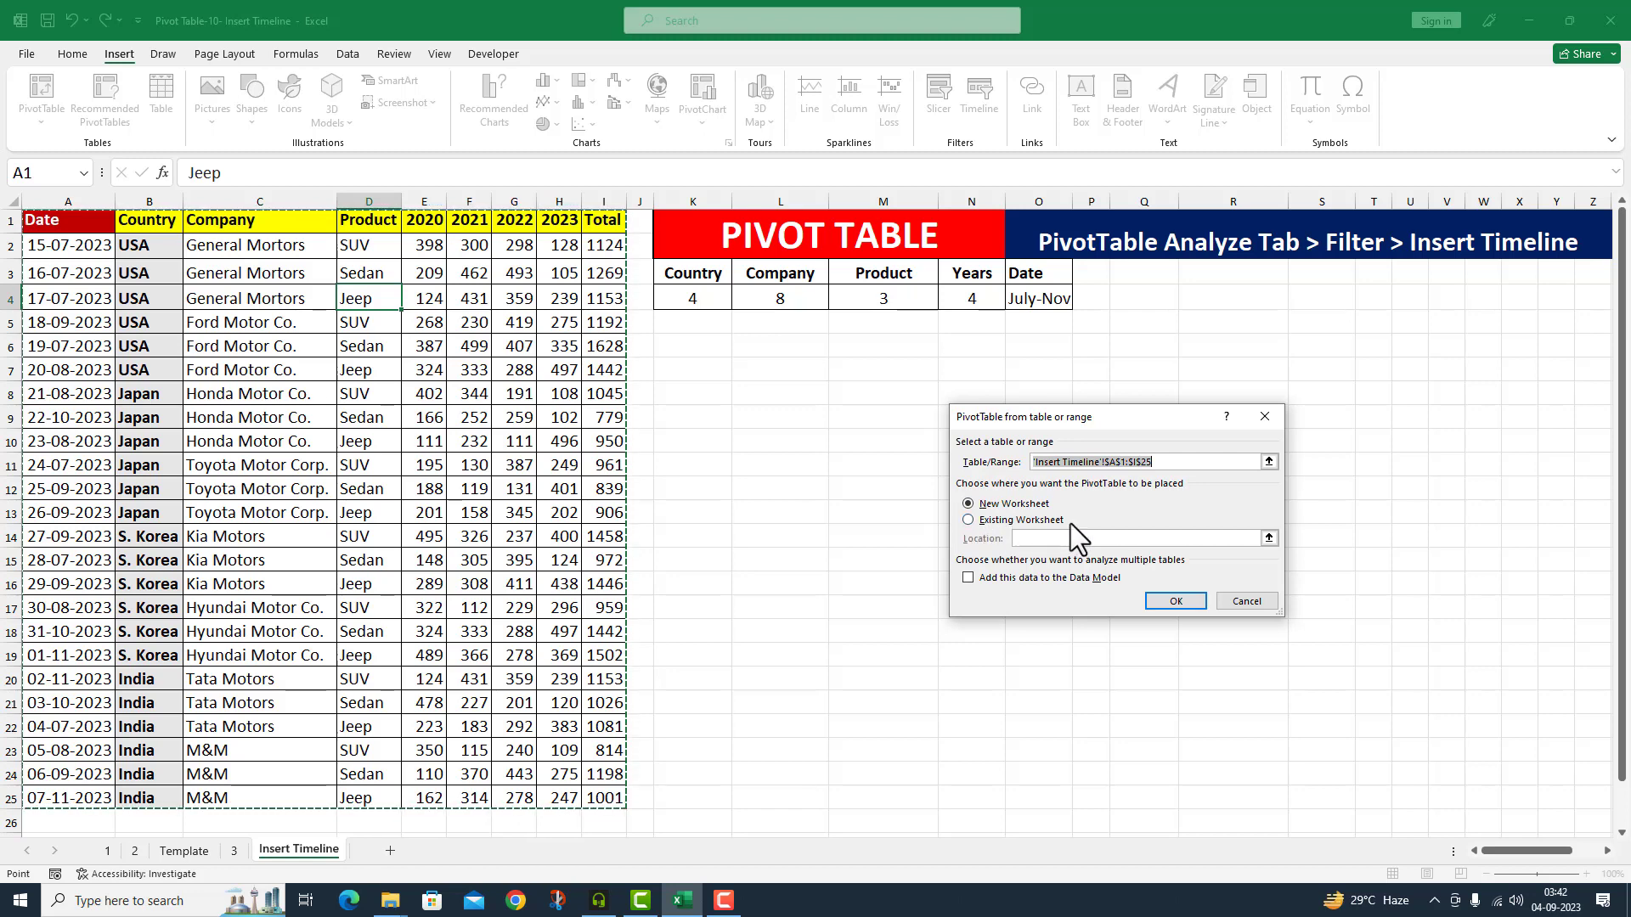
left_click(968, 520)
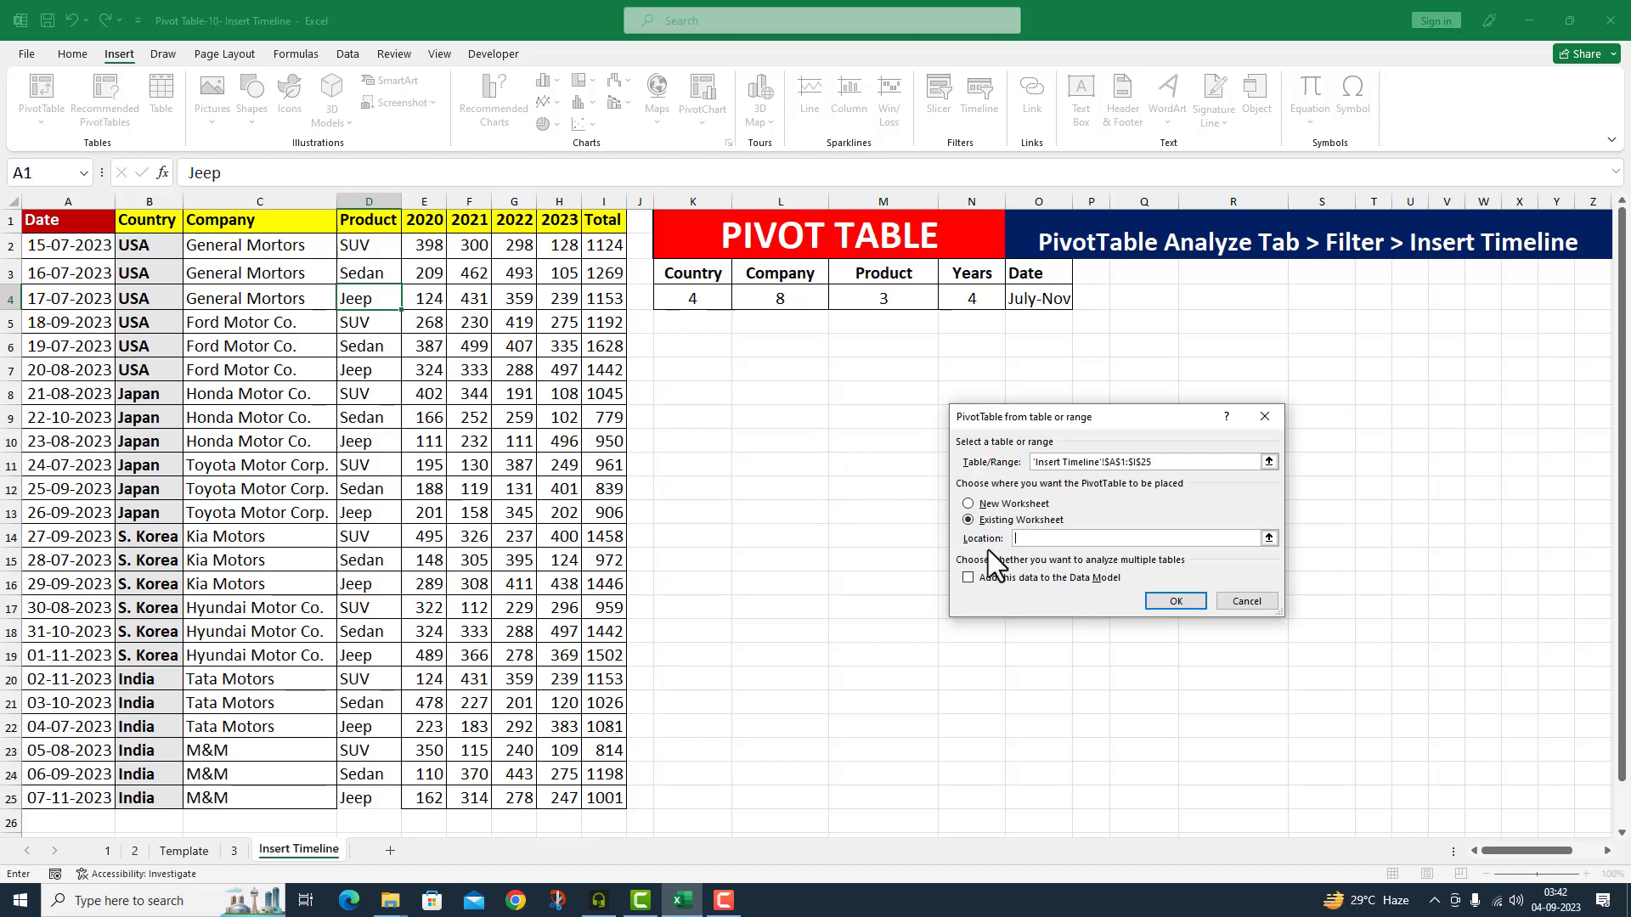
left_click(752, 364)
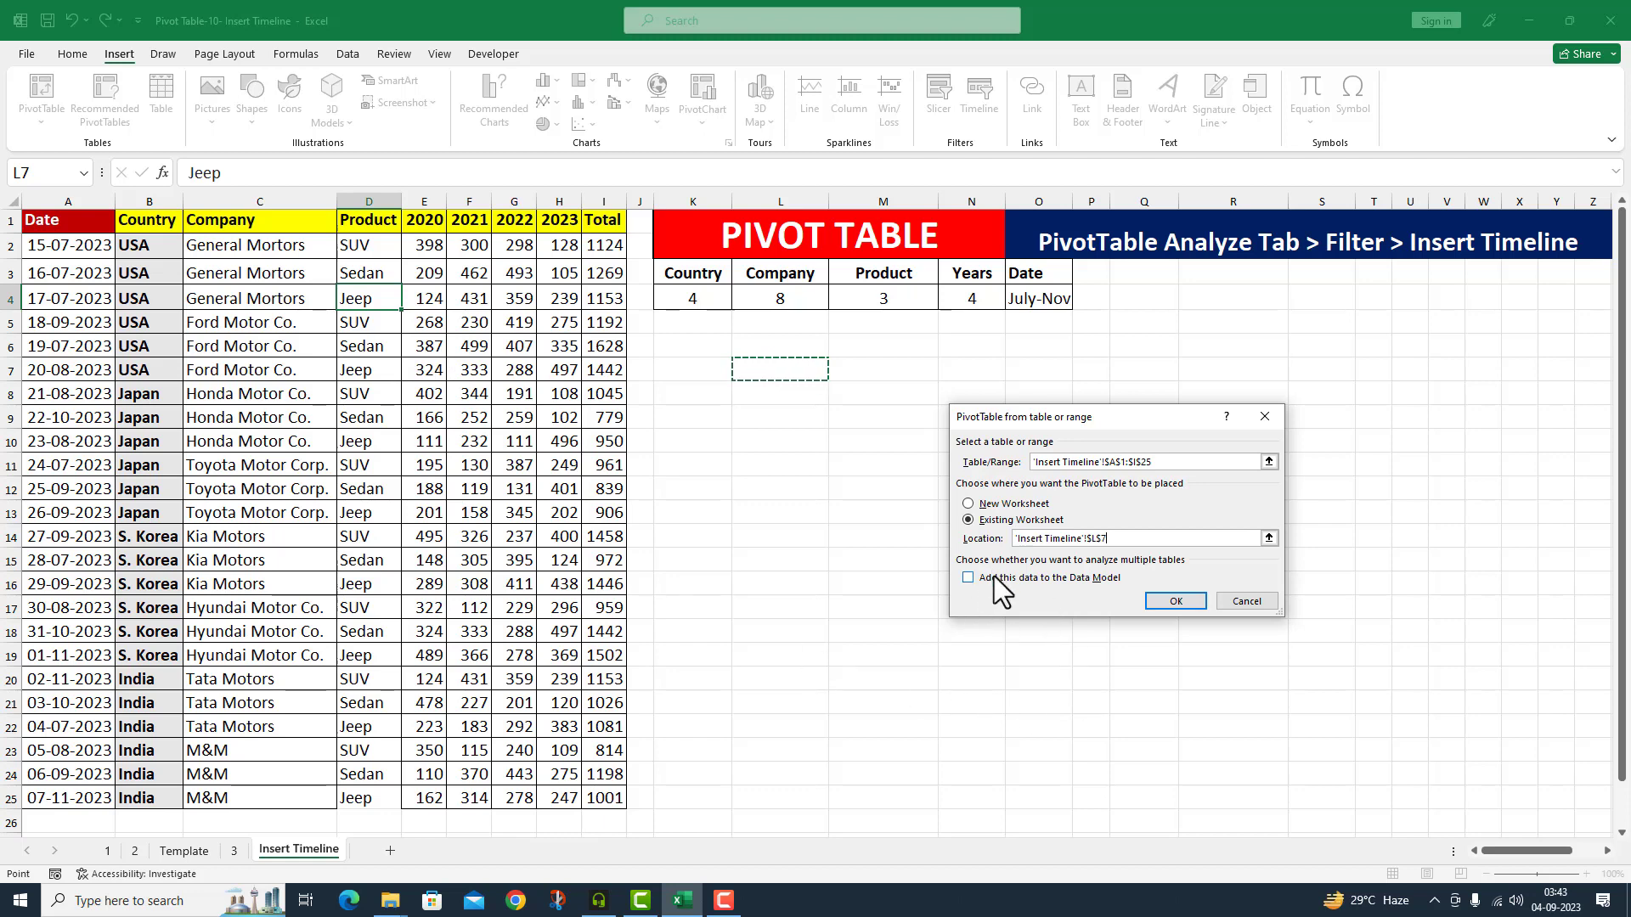
left_click(1175, 601)
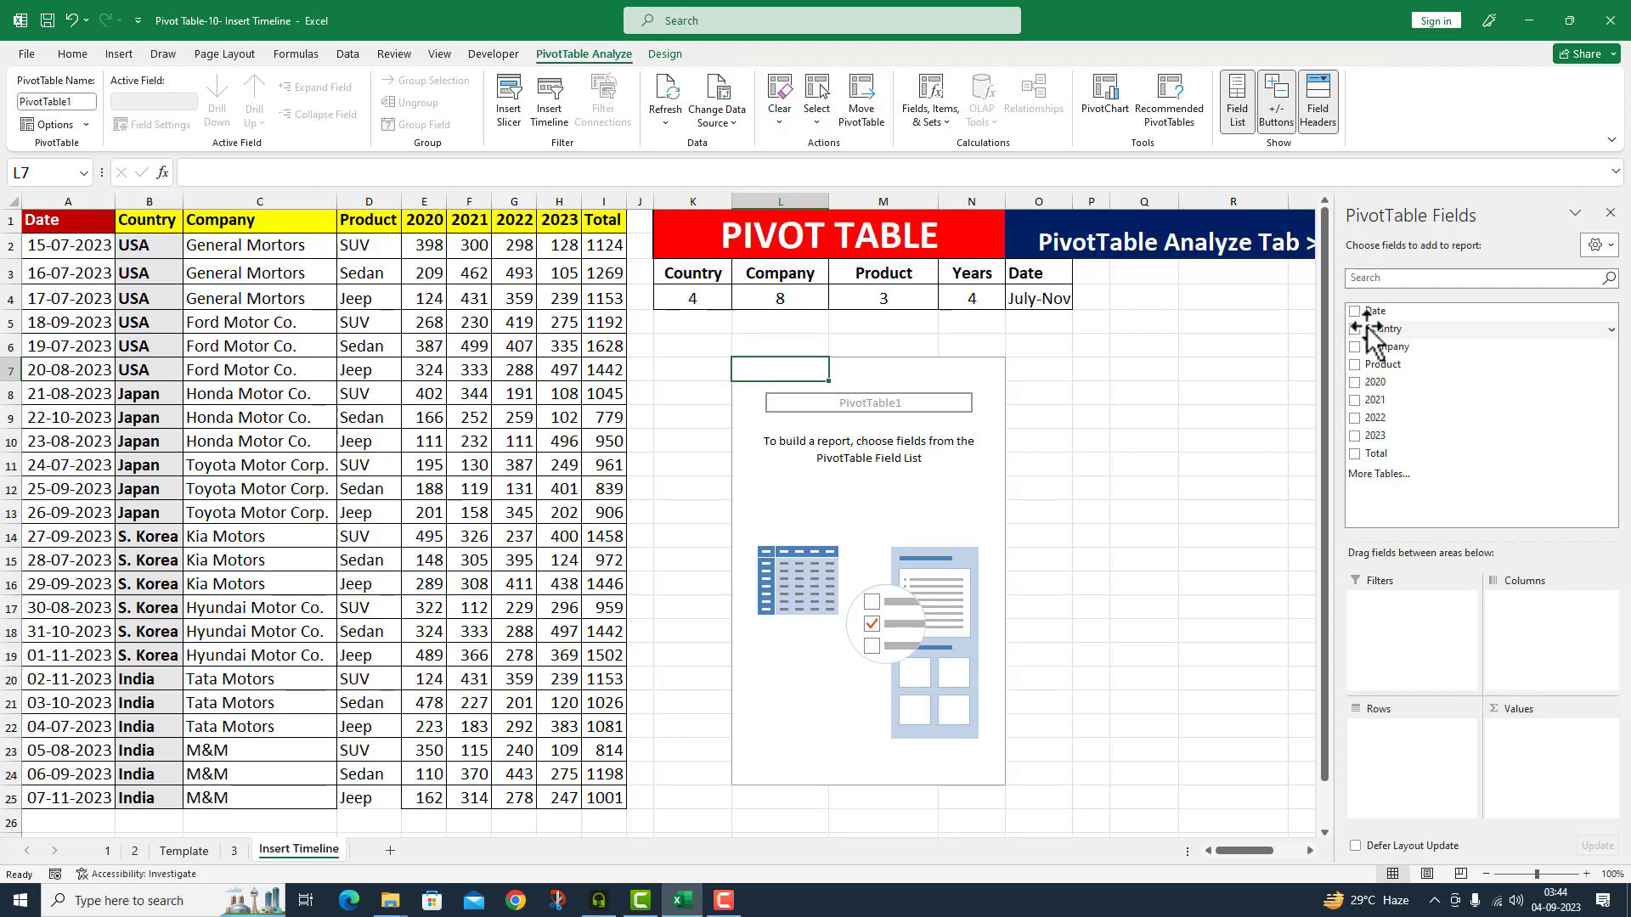
- Lay out the PivotTable with Country and Company as rows, Product as columns and the sum of Total as values, and close the field list
left_click_drag(1380, 329, 1388, 735)
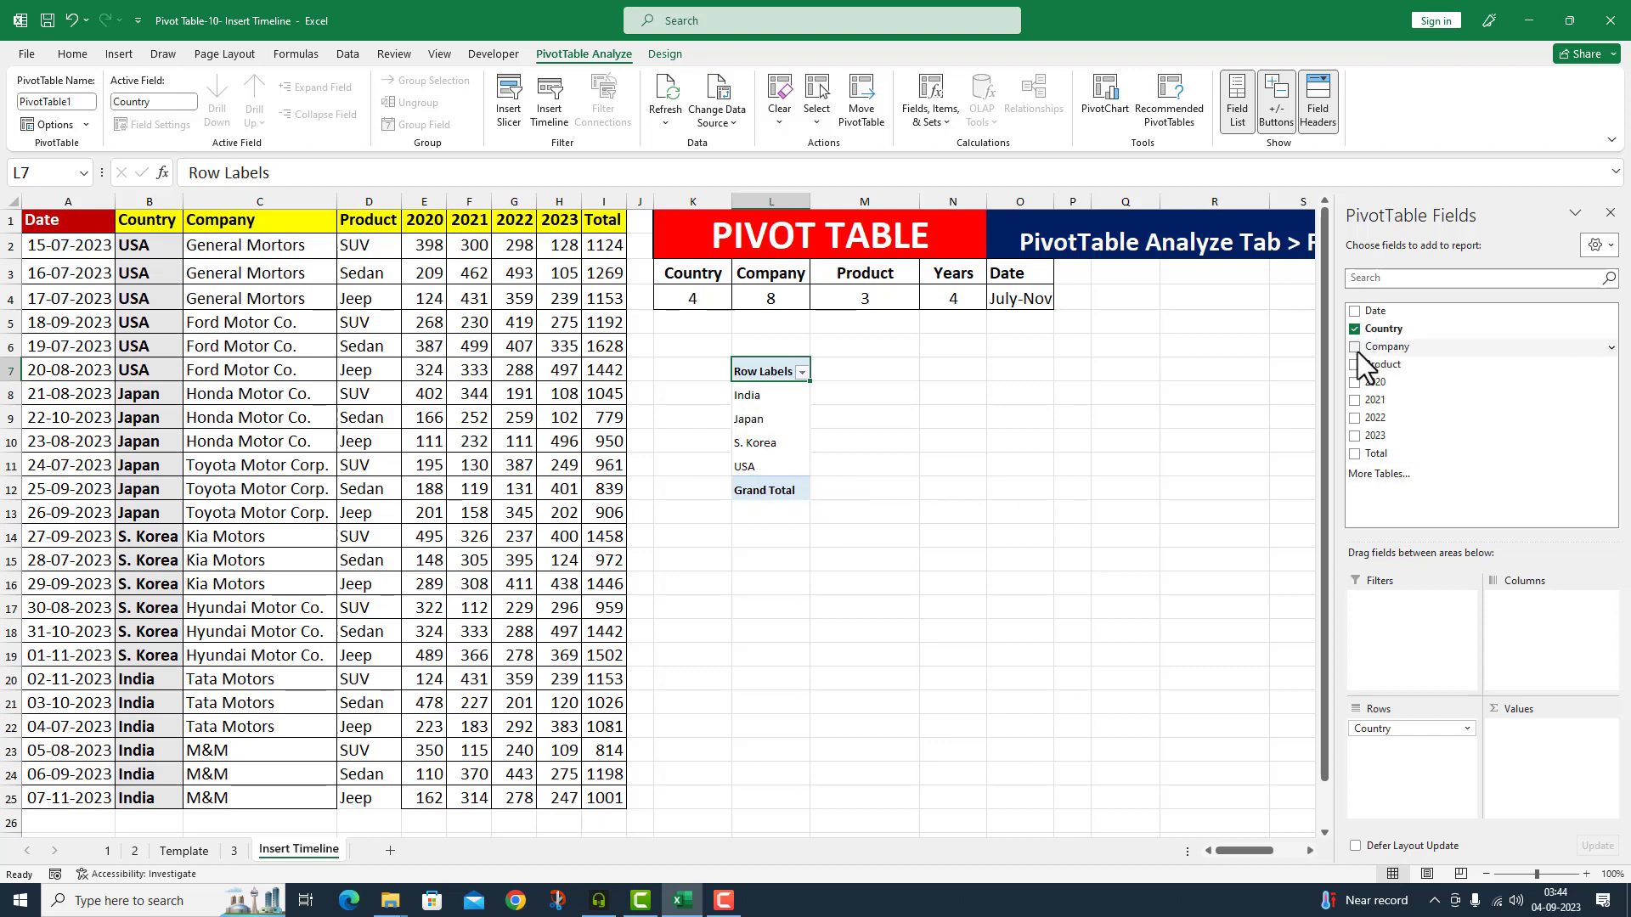
left_click_drag(1383, 345, 1397, 756)
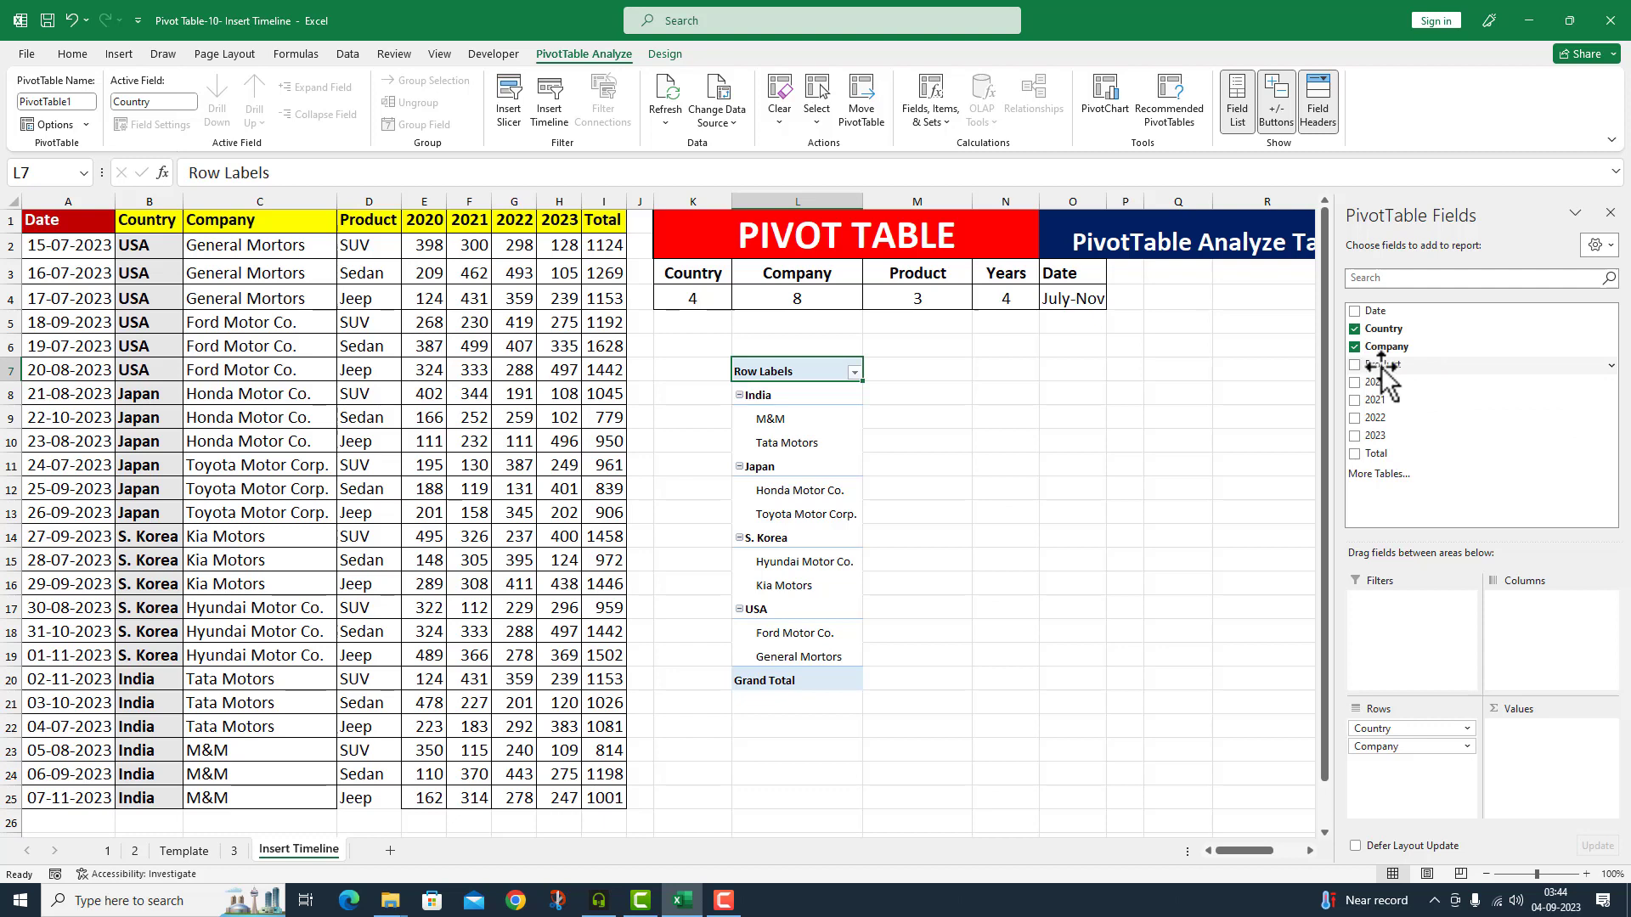
left_click_drag(1366, 368, 1517, 612)
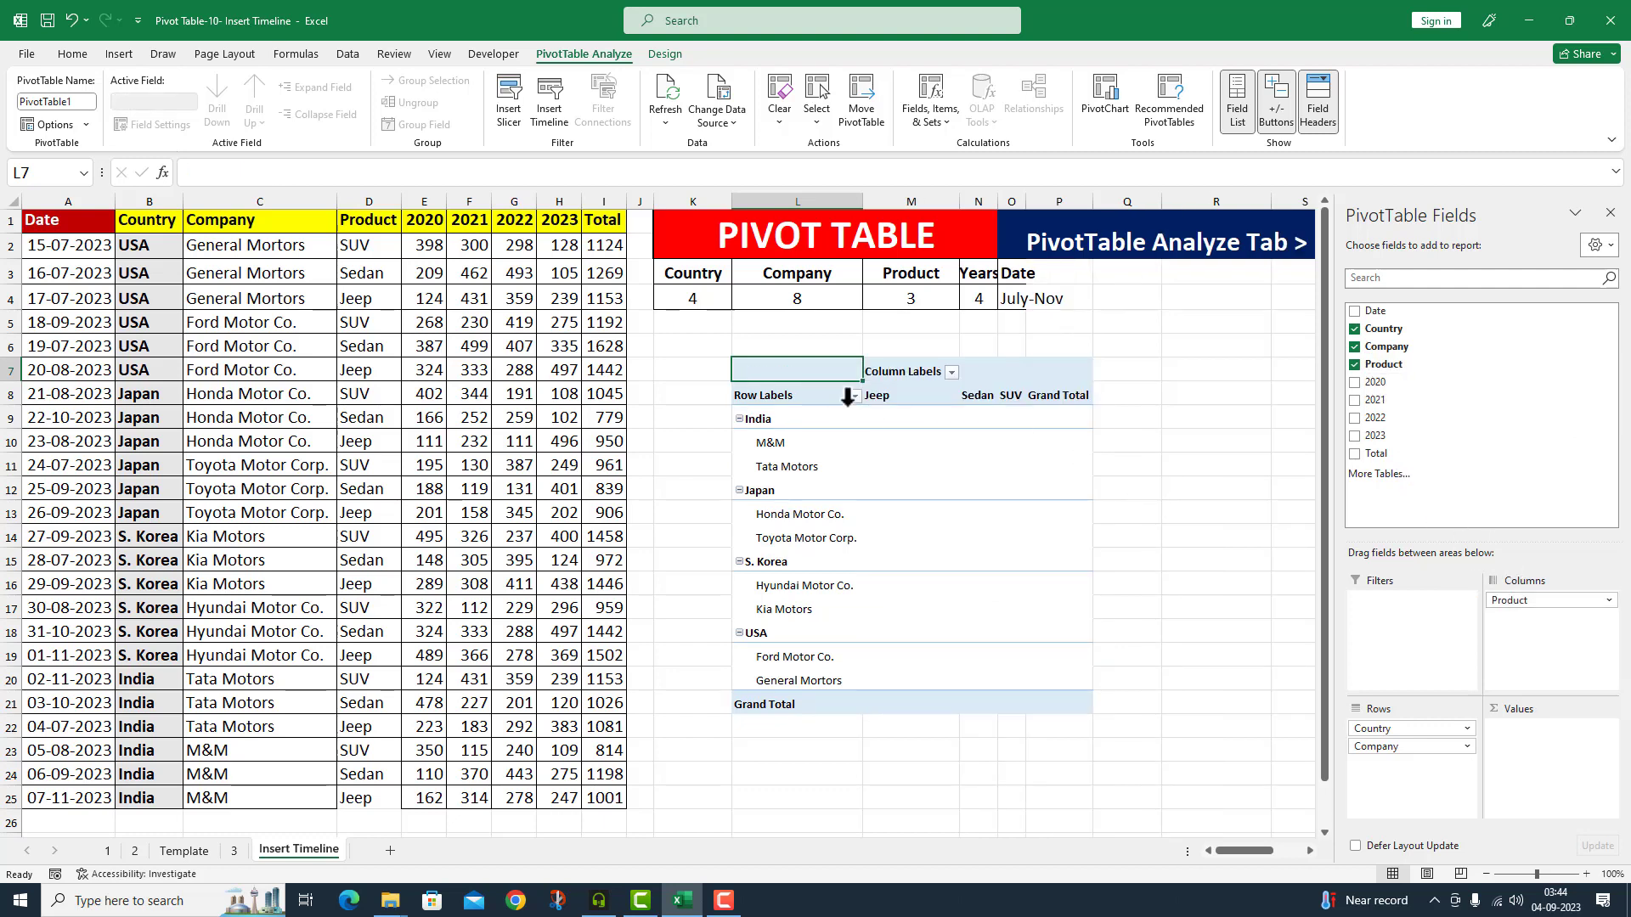
left_click_drag(997, 201, 996, 201)
double_click(997, 201)
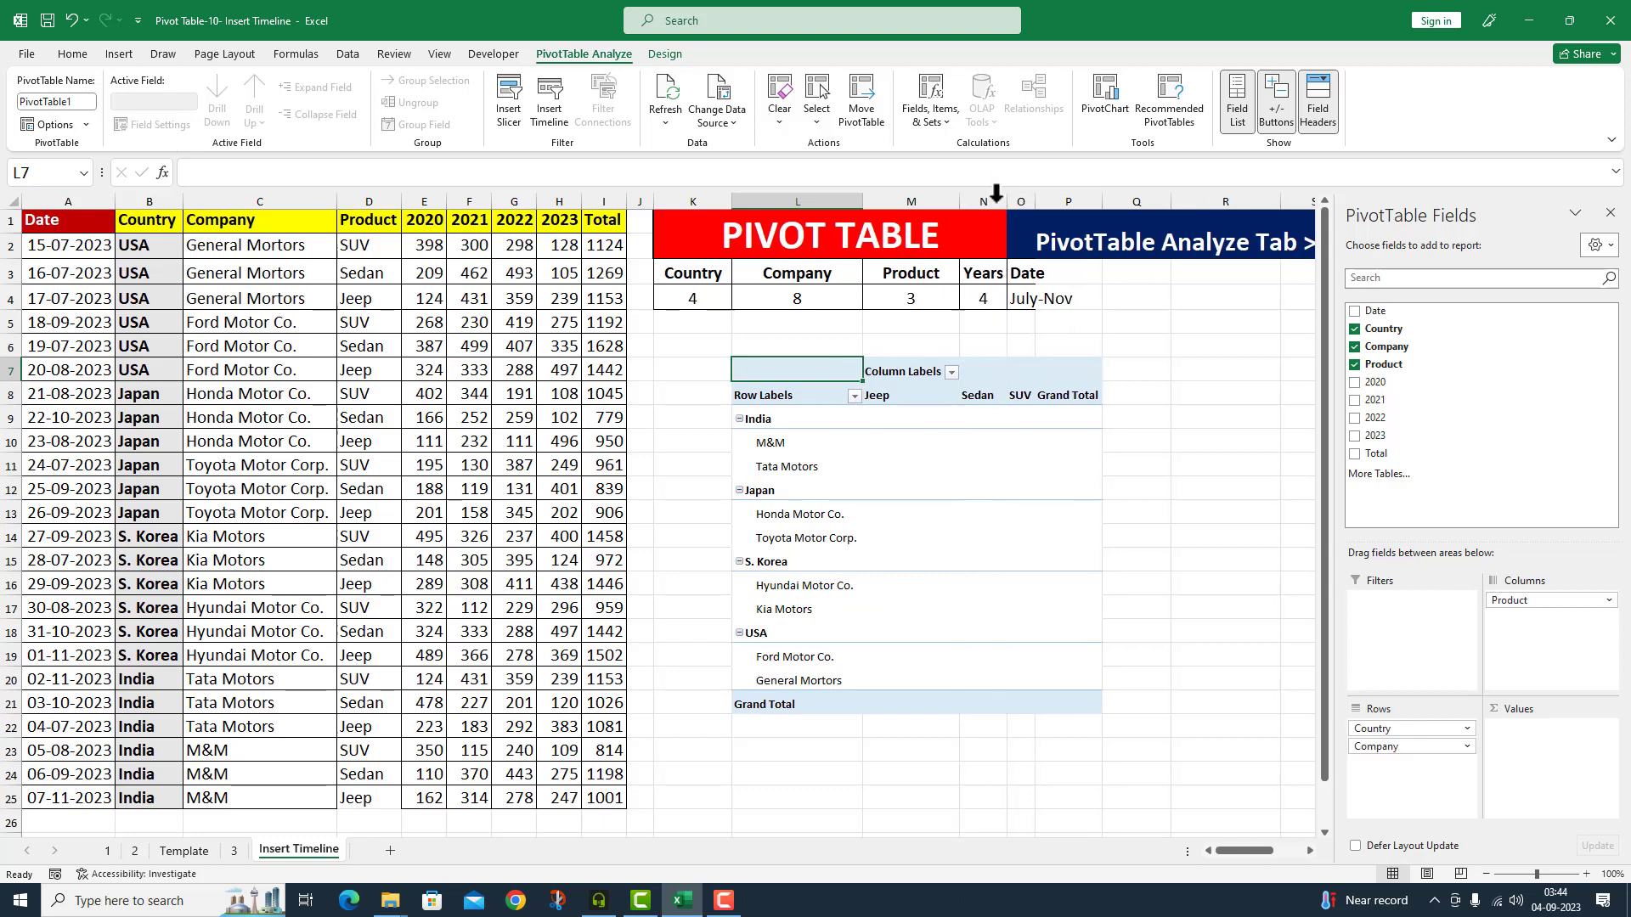
double_click(1036, 201)
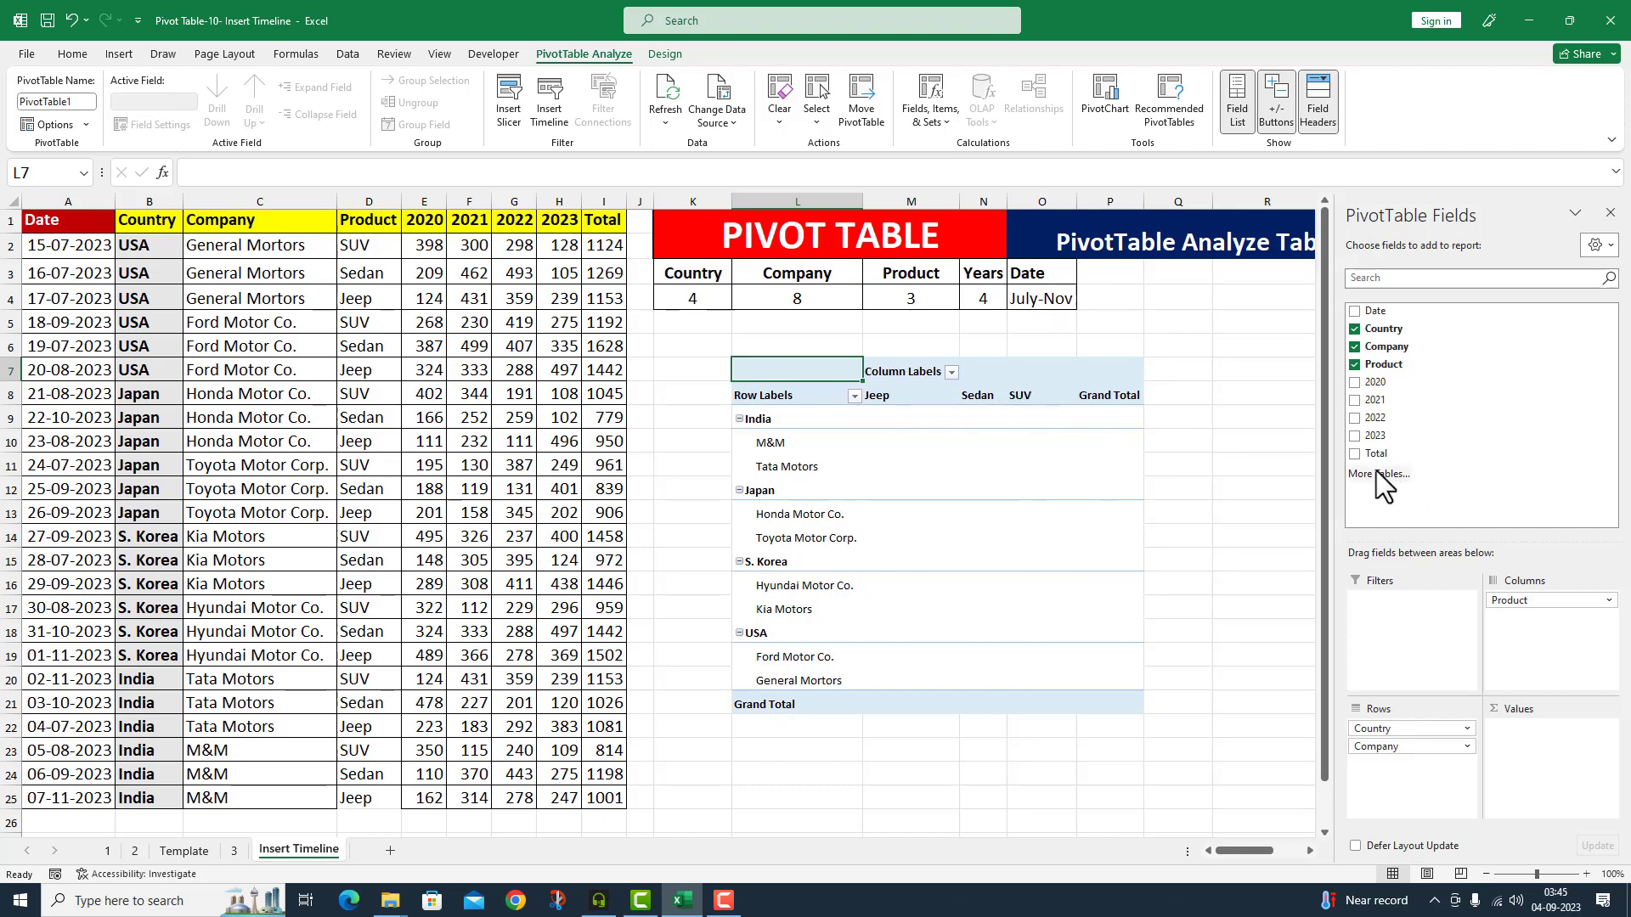
left_click_drag(1380, 456, 1534, 756)
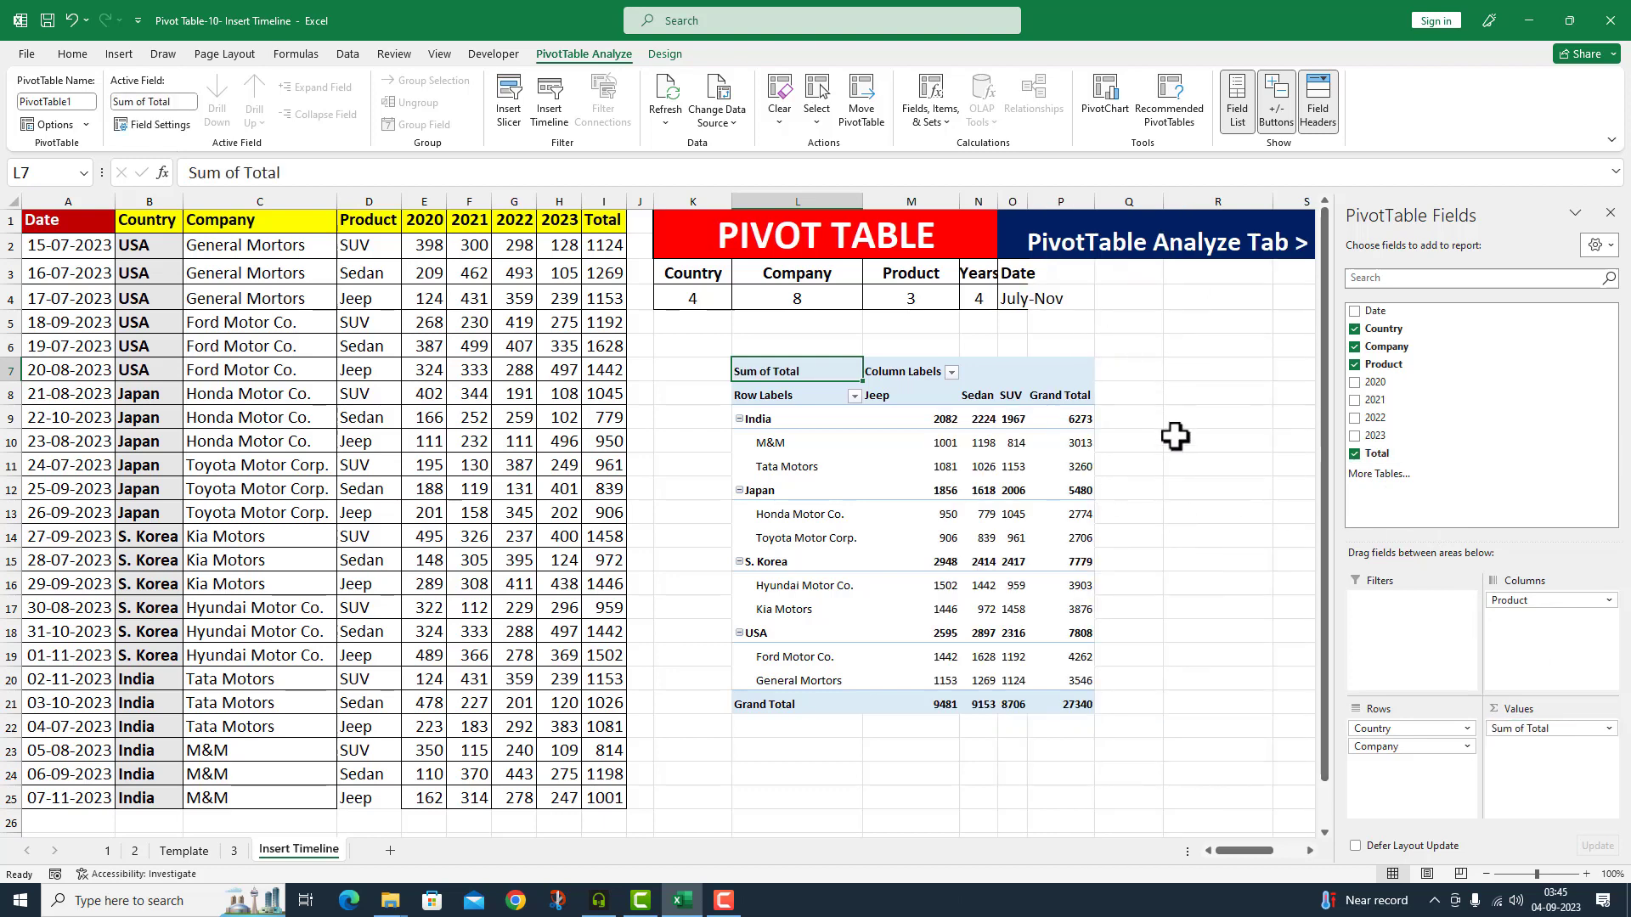
left_click(1609, 214)
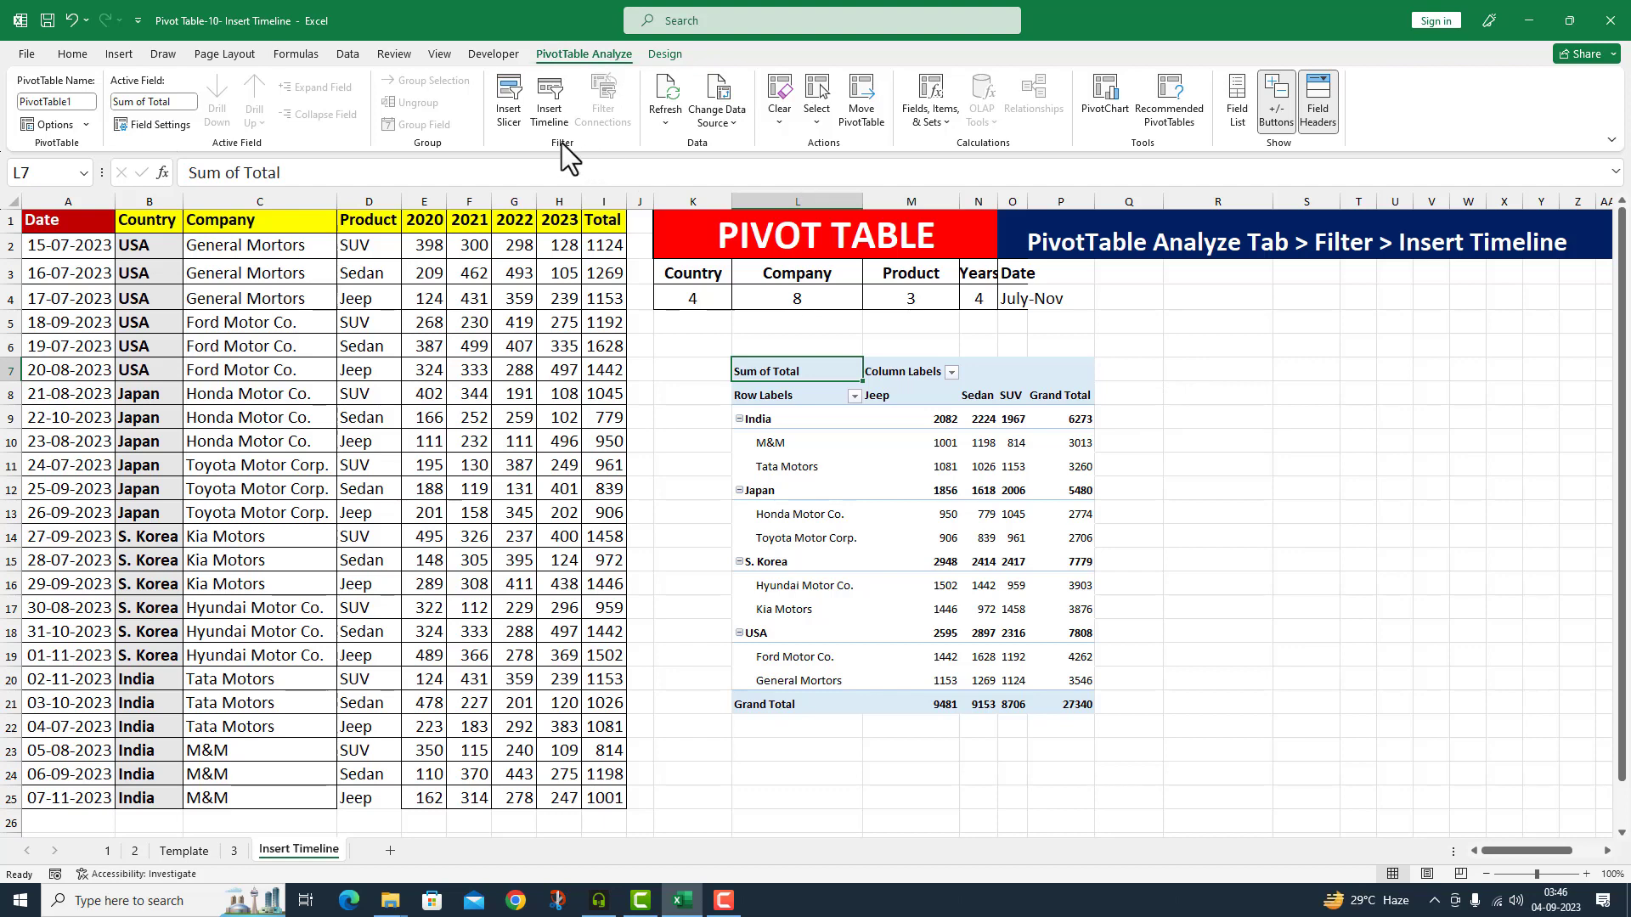
- Insert a timeline for the Date field and place it in the empty area beside the PivotTable
left_click(554, 100)
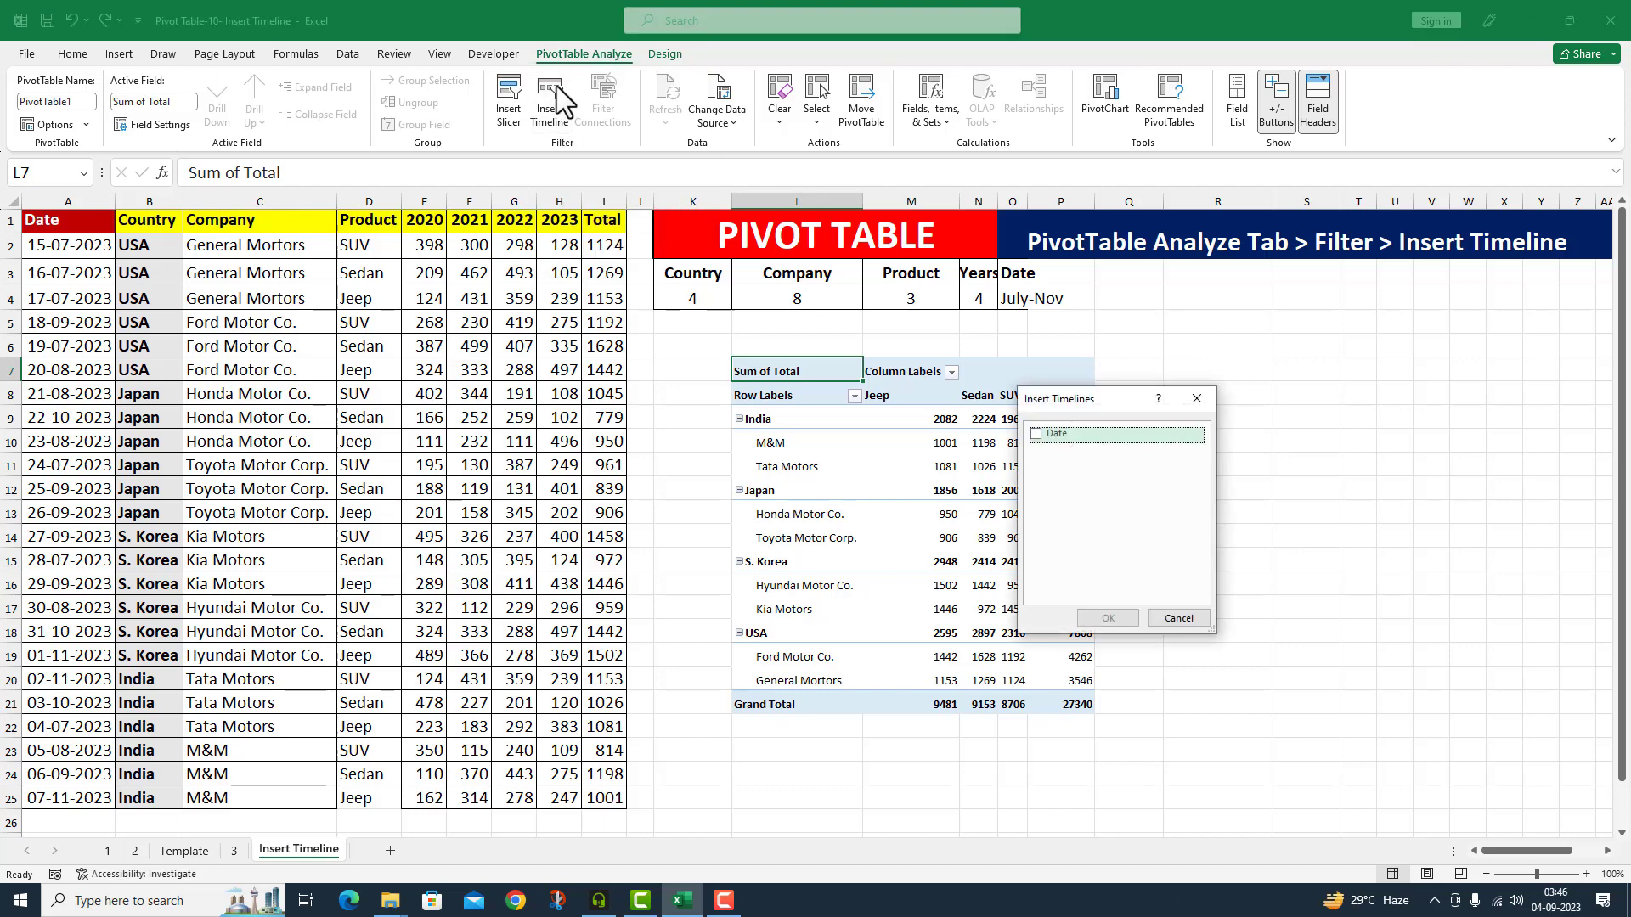
left_click_drag(1113, 403, 1257, 368)
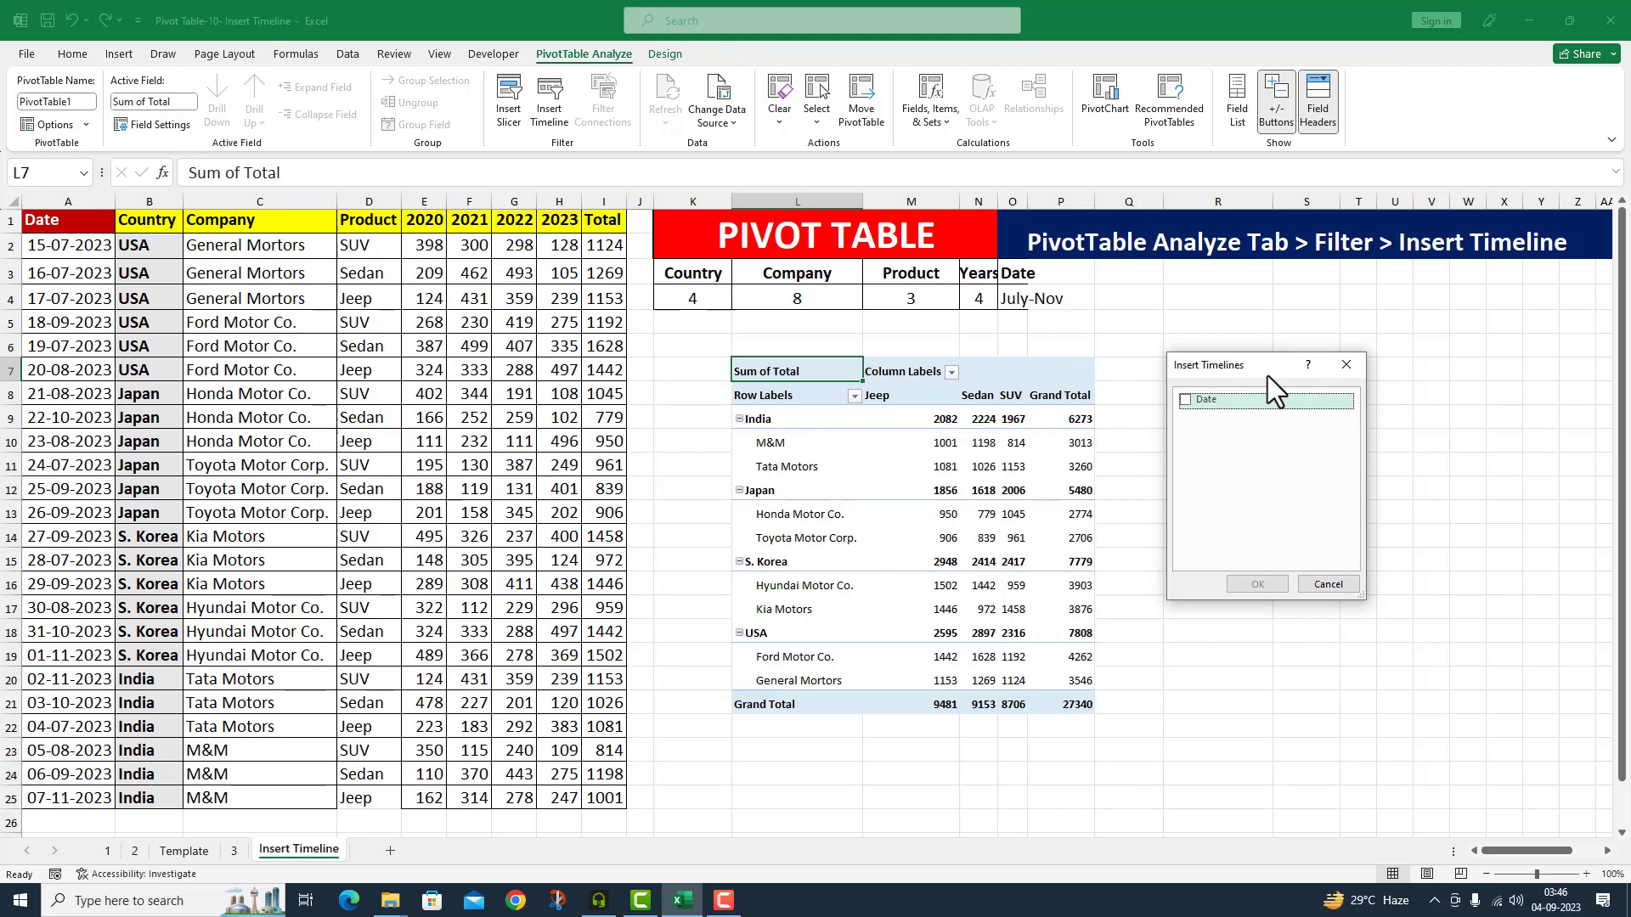
left_click(1185, 401)
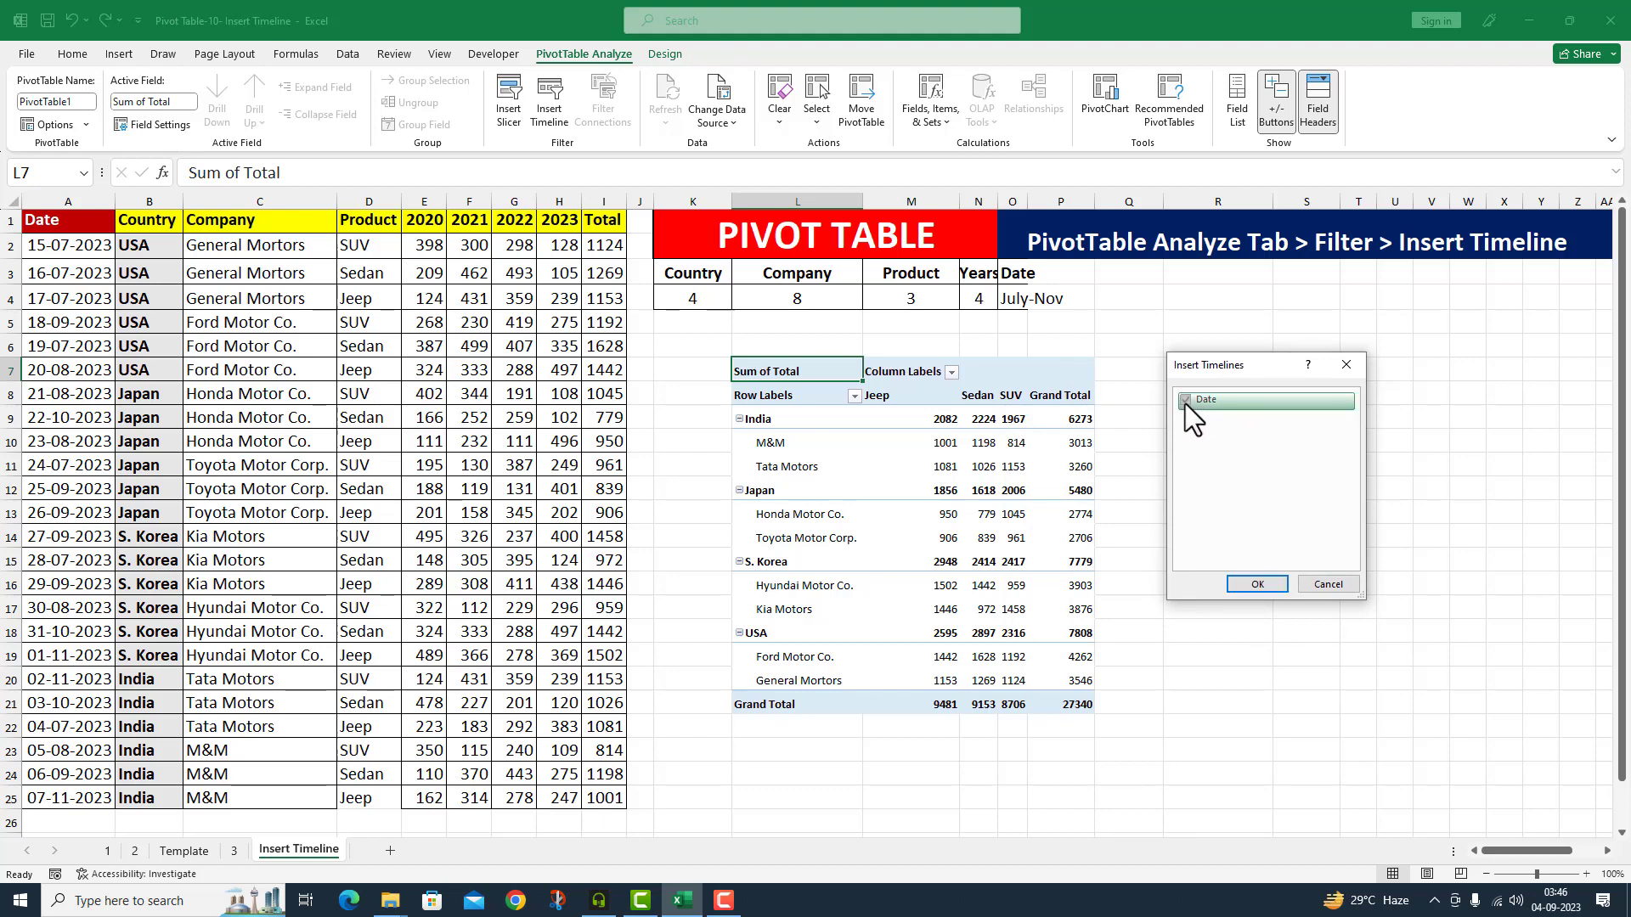
left_click(1259, 584)
left_click_drag(853, 474, 1339, 381)
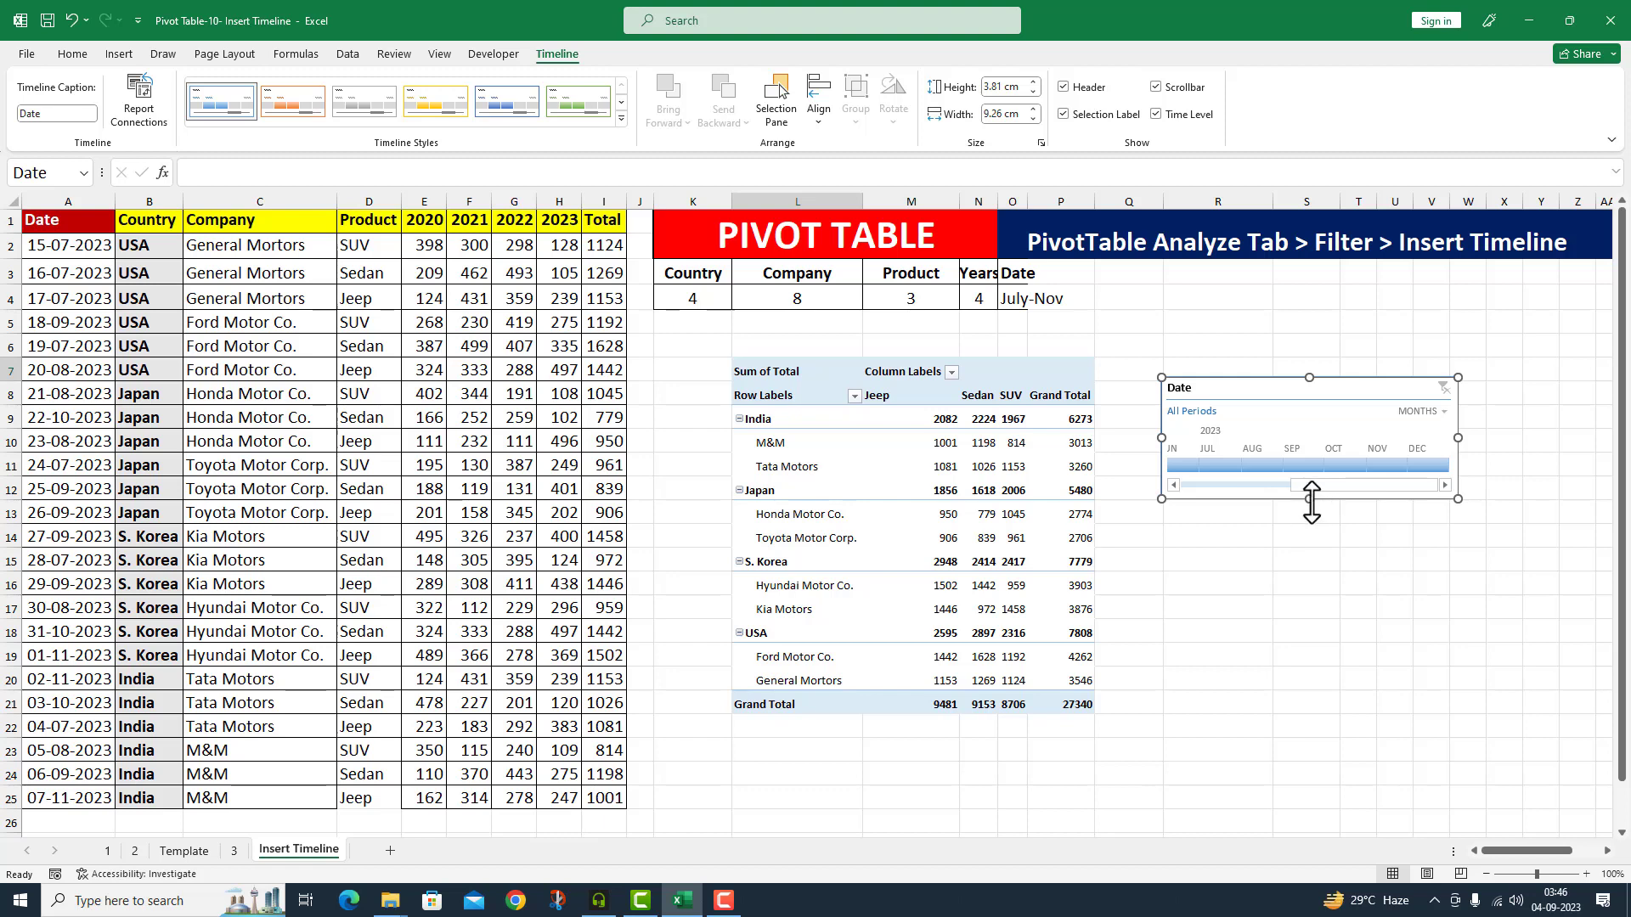
- Filter the PivotTable with the timeline to July, August and September 2023 in turn, and widen column N slightly
left_click(1216, 465)
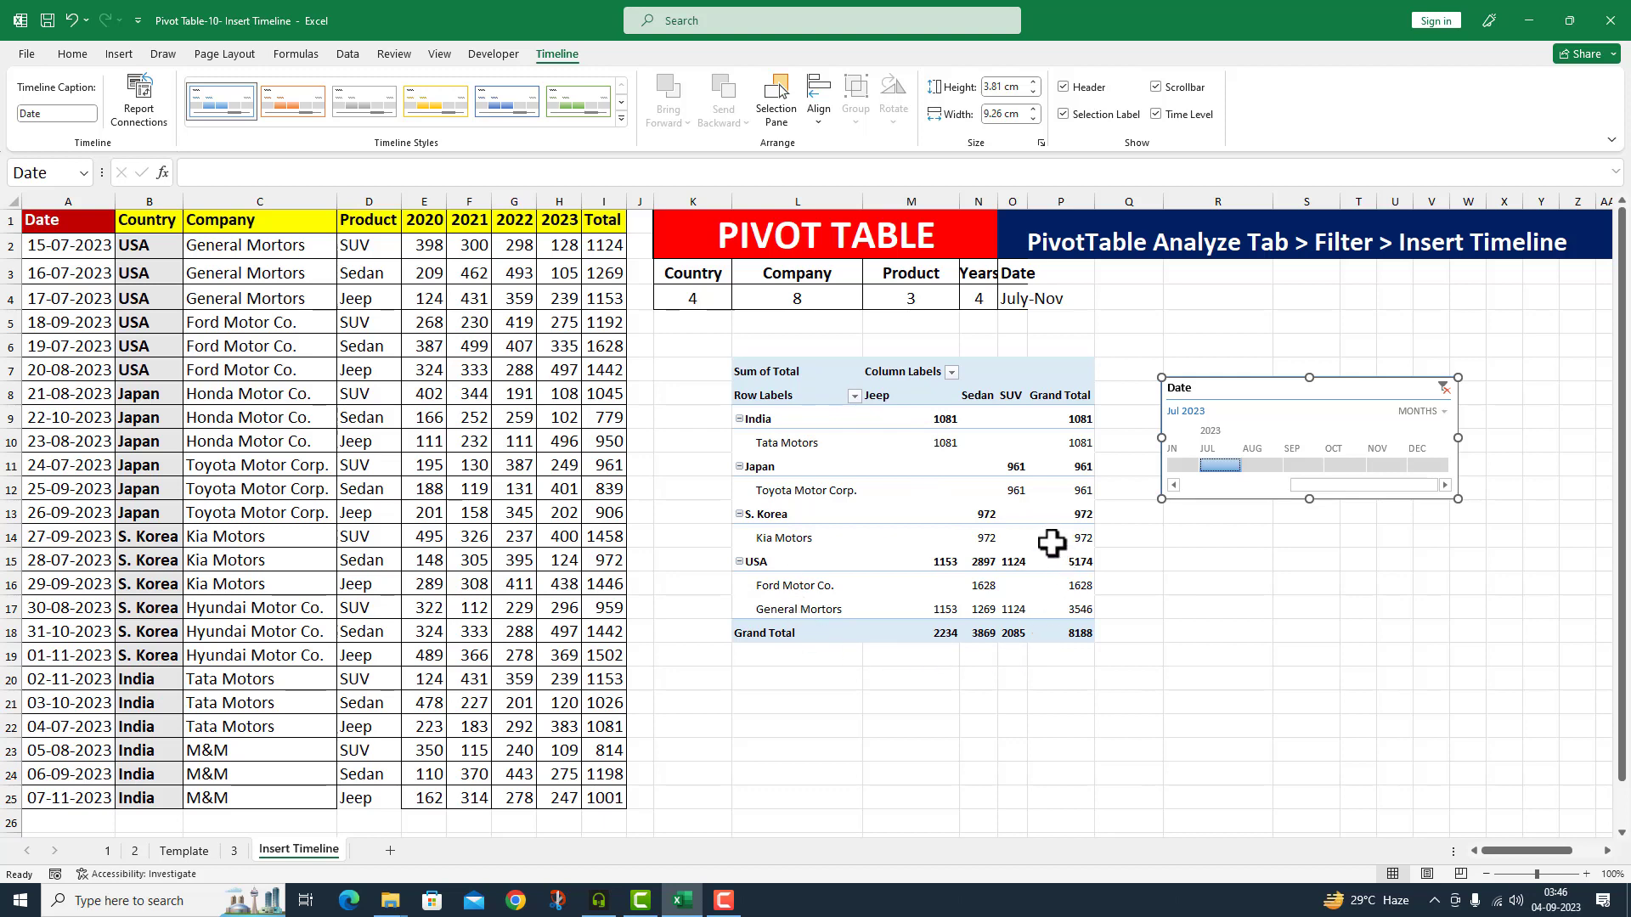
left_click(1268, 462)
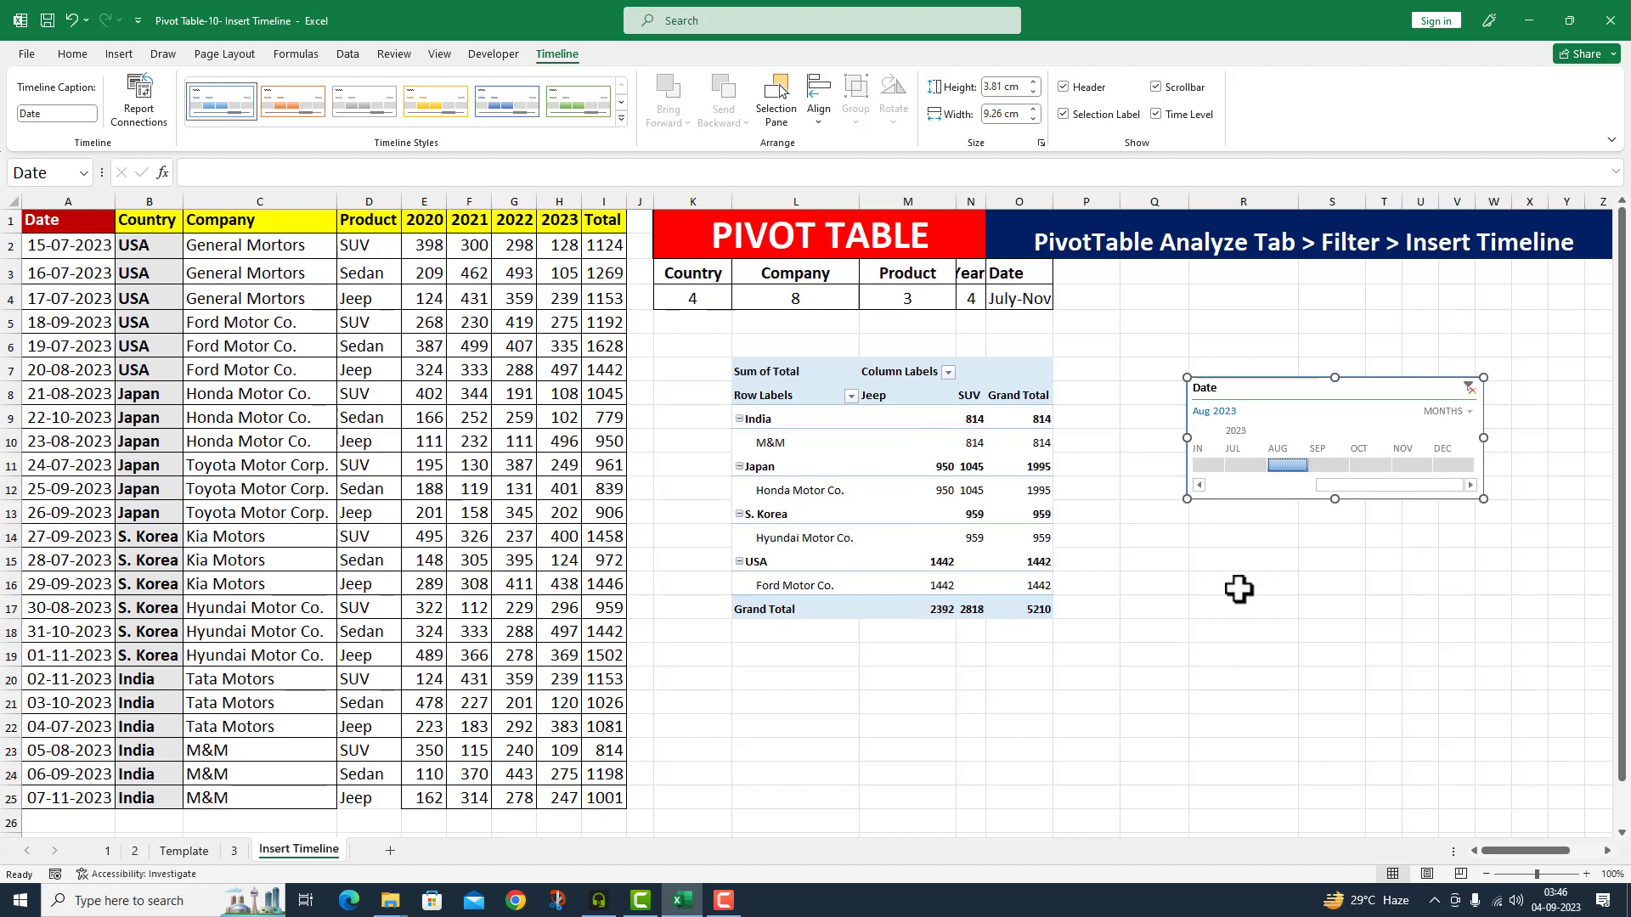
left_click(1338, 465)
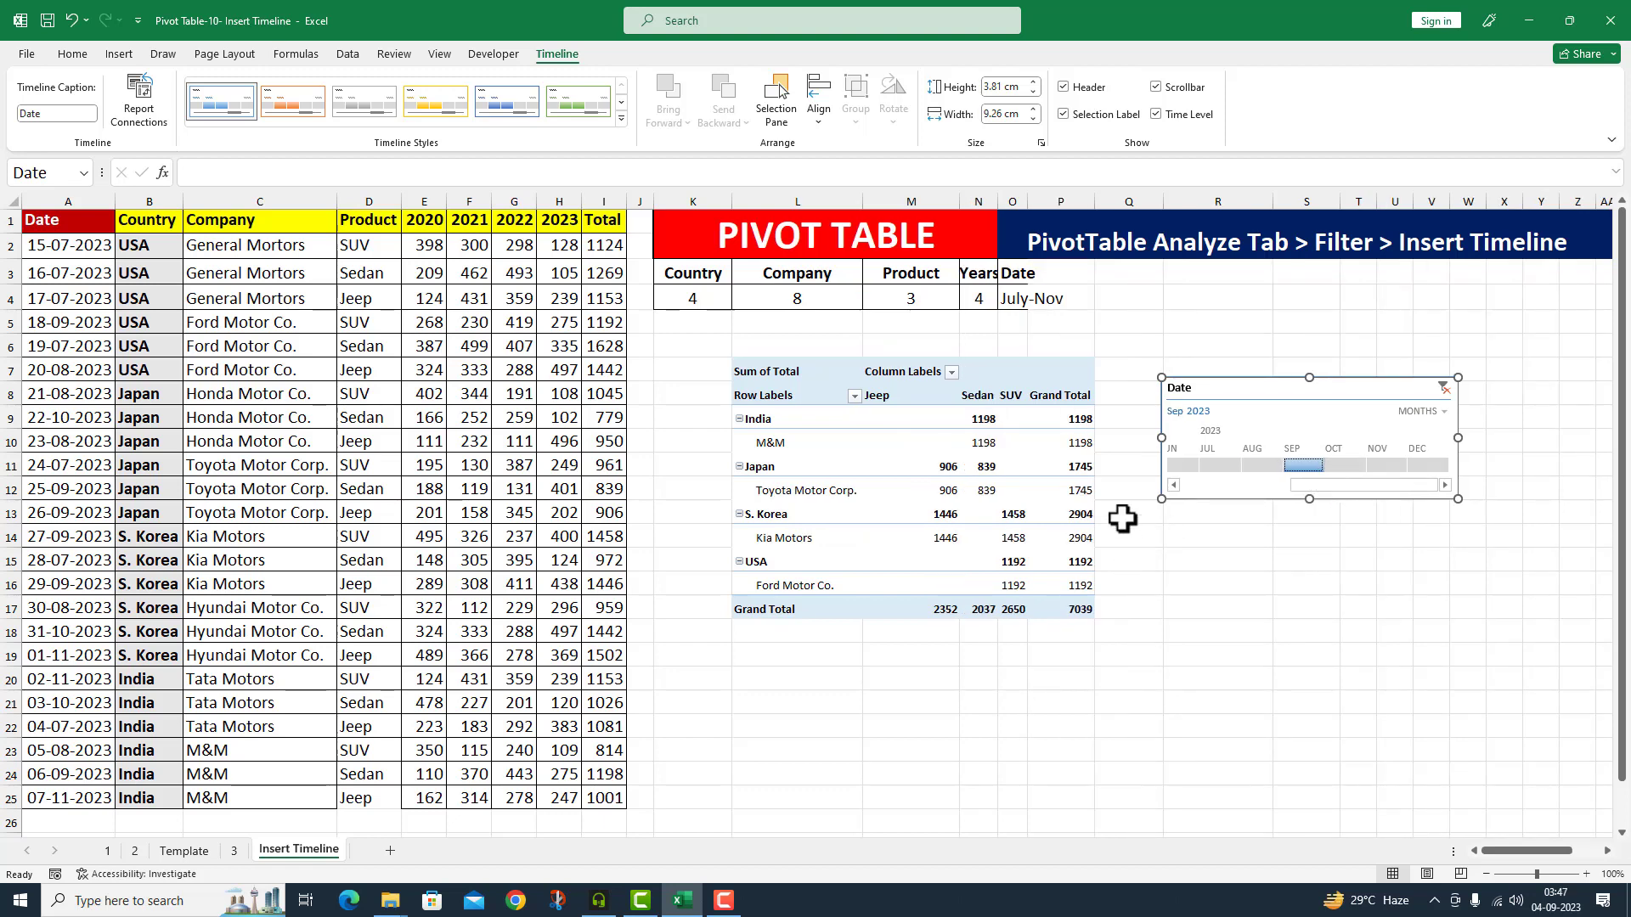
left_click_drag(1001, 201, 1013, 202)
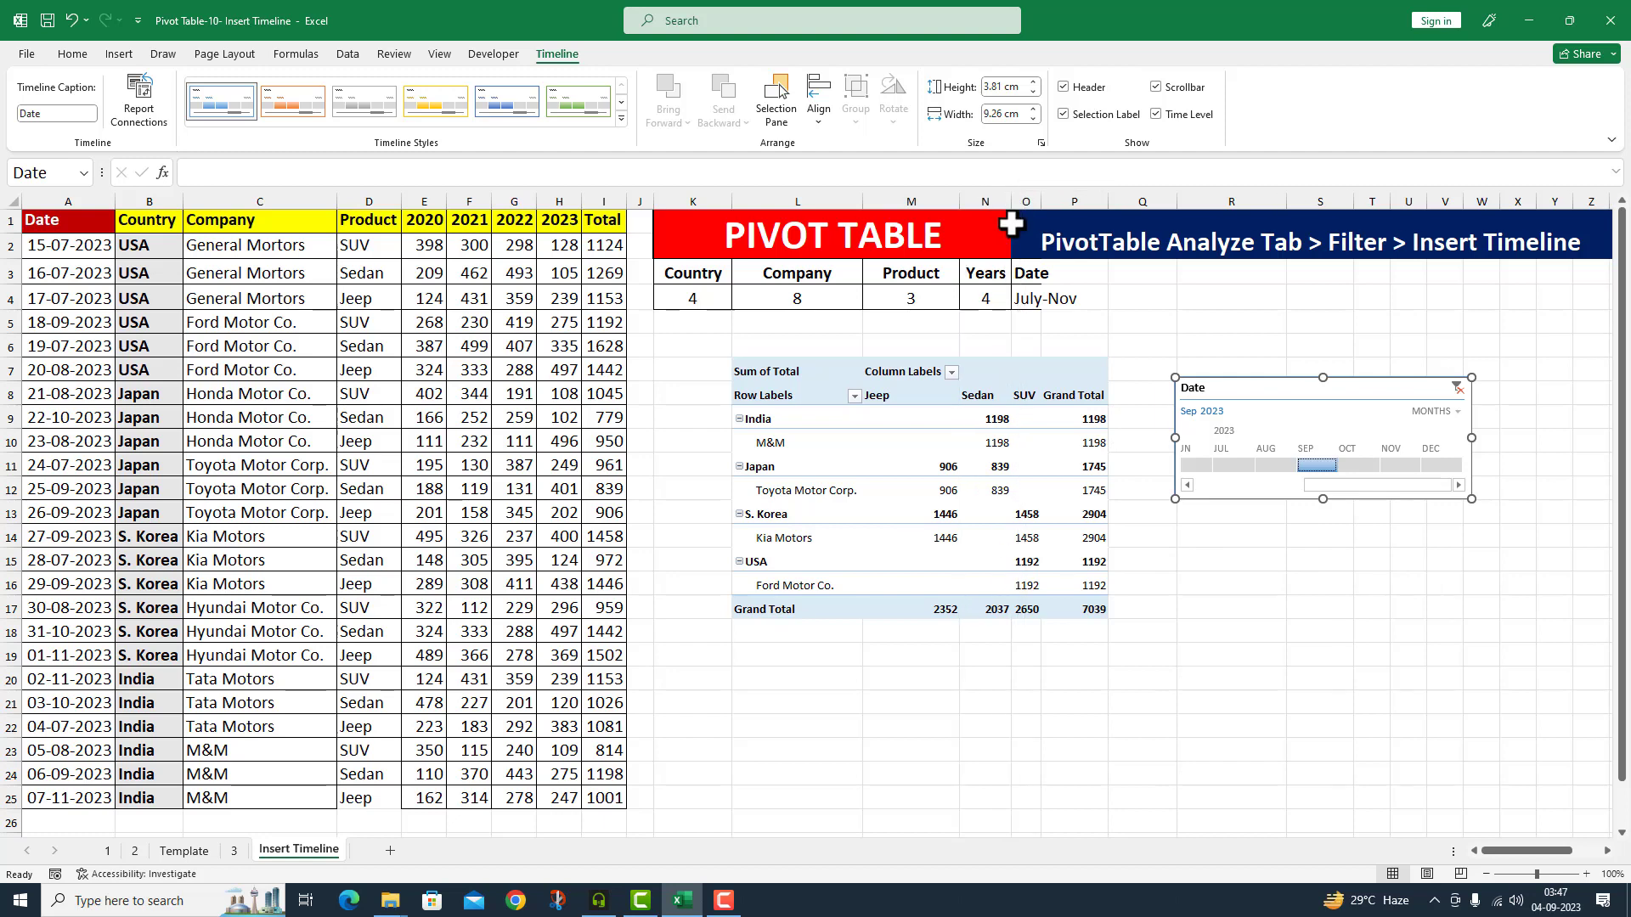
- Filter the timeline to October 2023 and compare the Tata Motors and Honda Motor Co. results with their October rows in the source data
left_click(1363, 465)
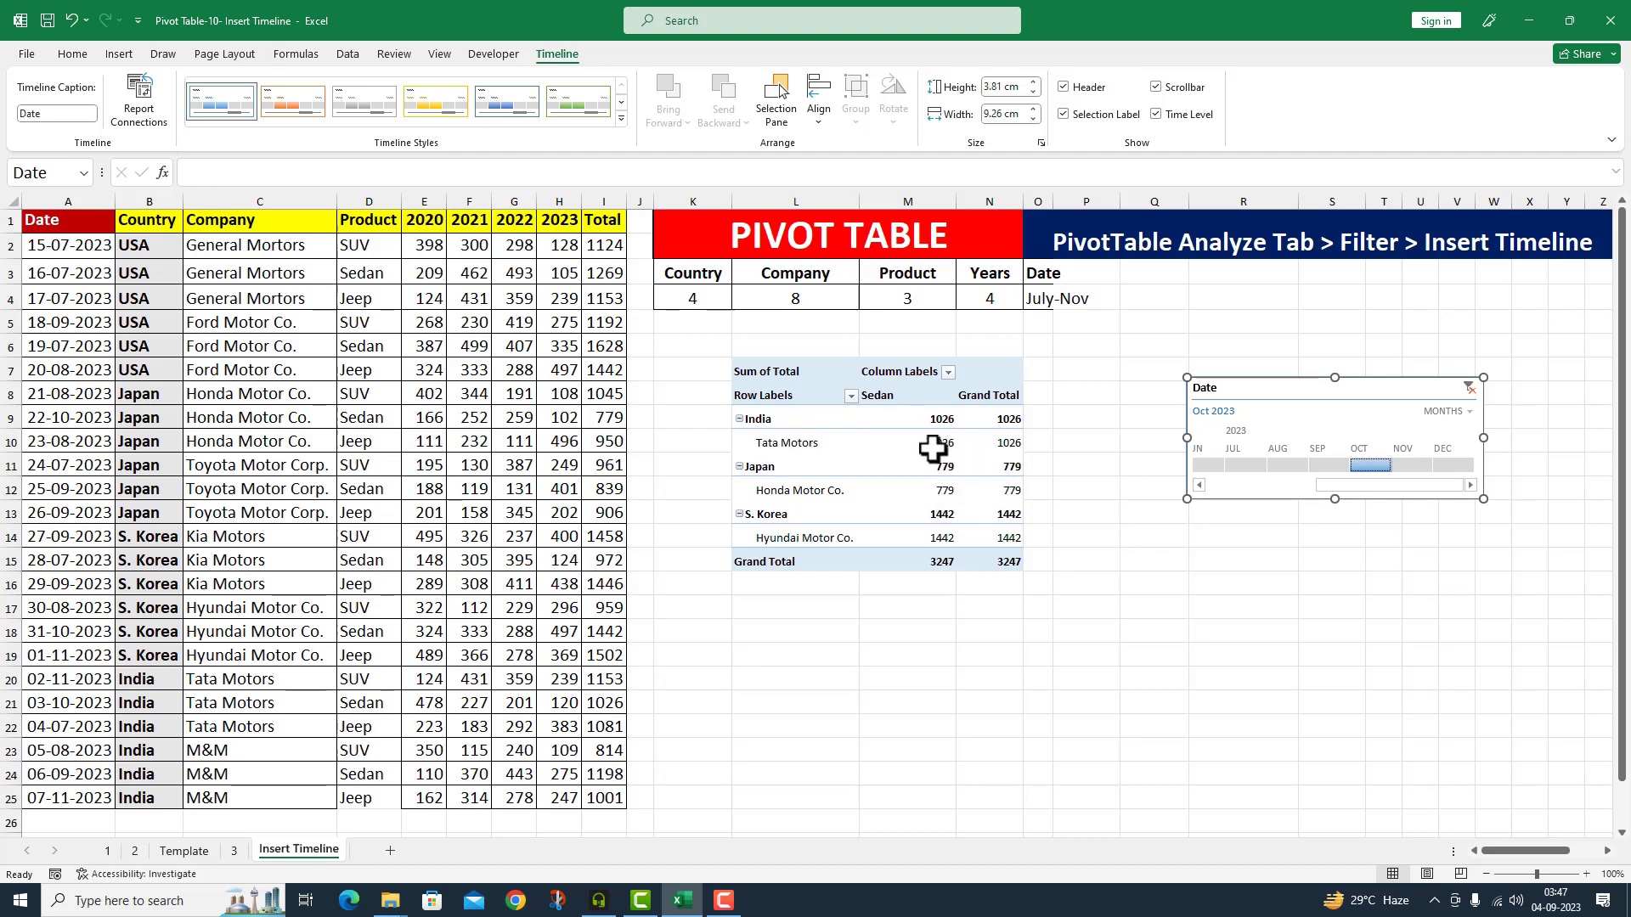
mouse_move(946, 451)
left_click(622, 708)
left_click_drag(26, 703, 599, 710)
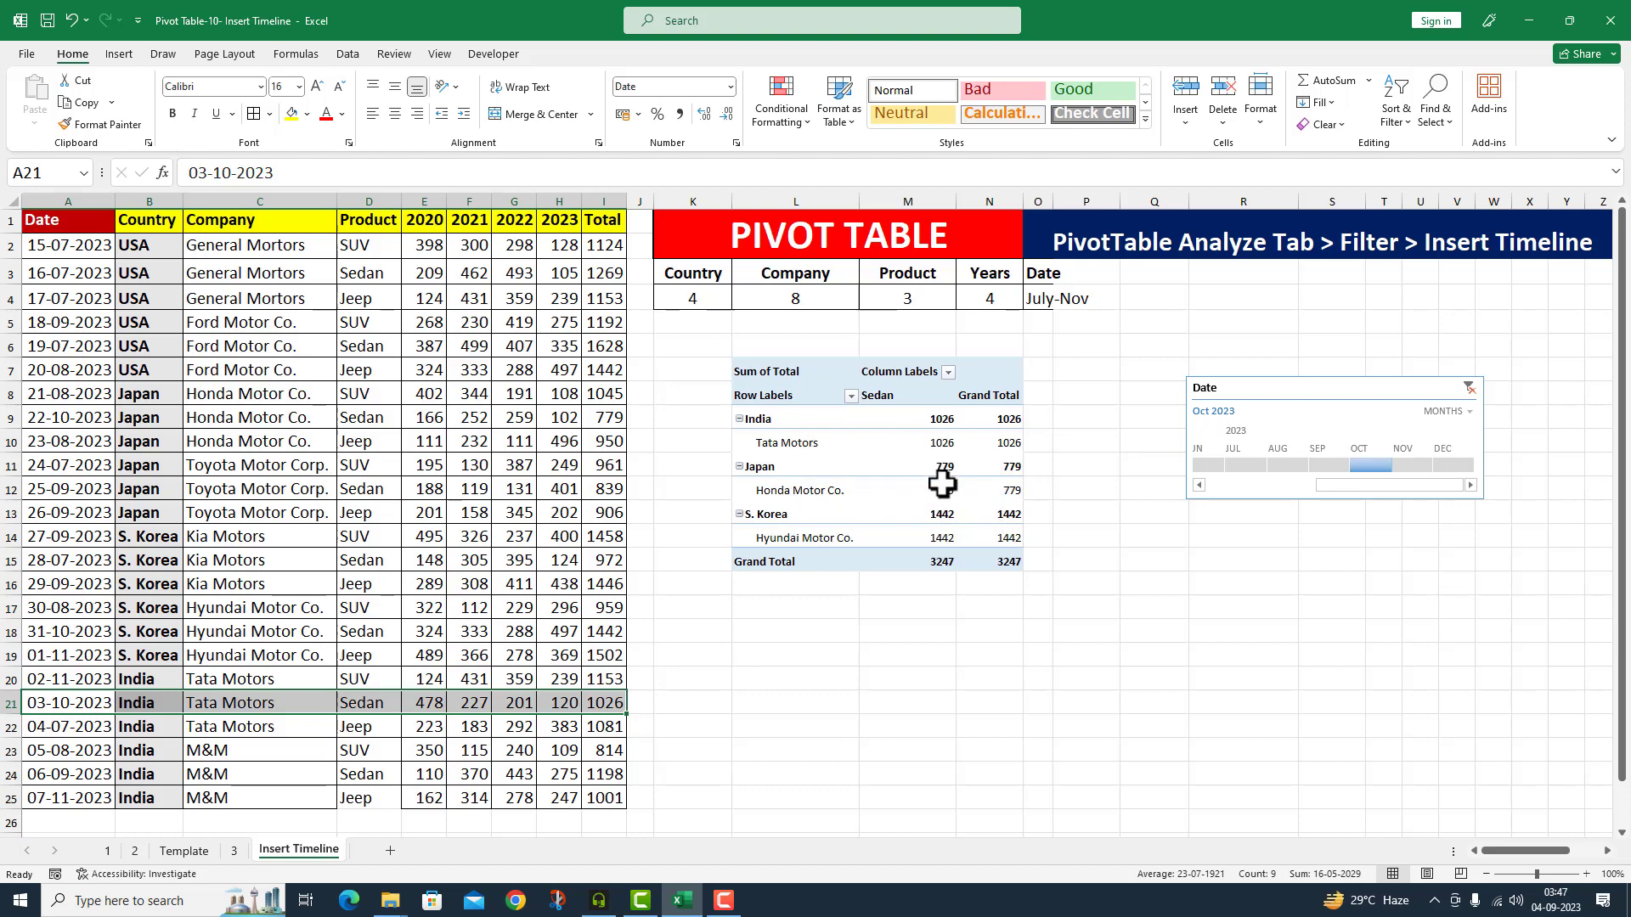
left_click(857, 540)
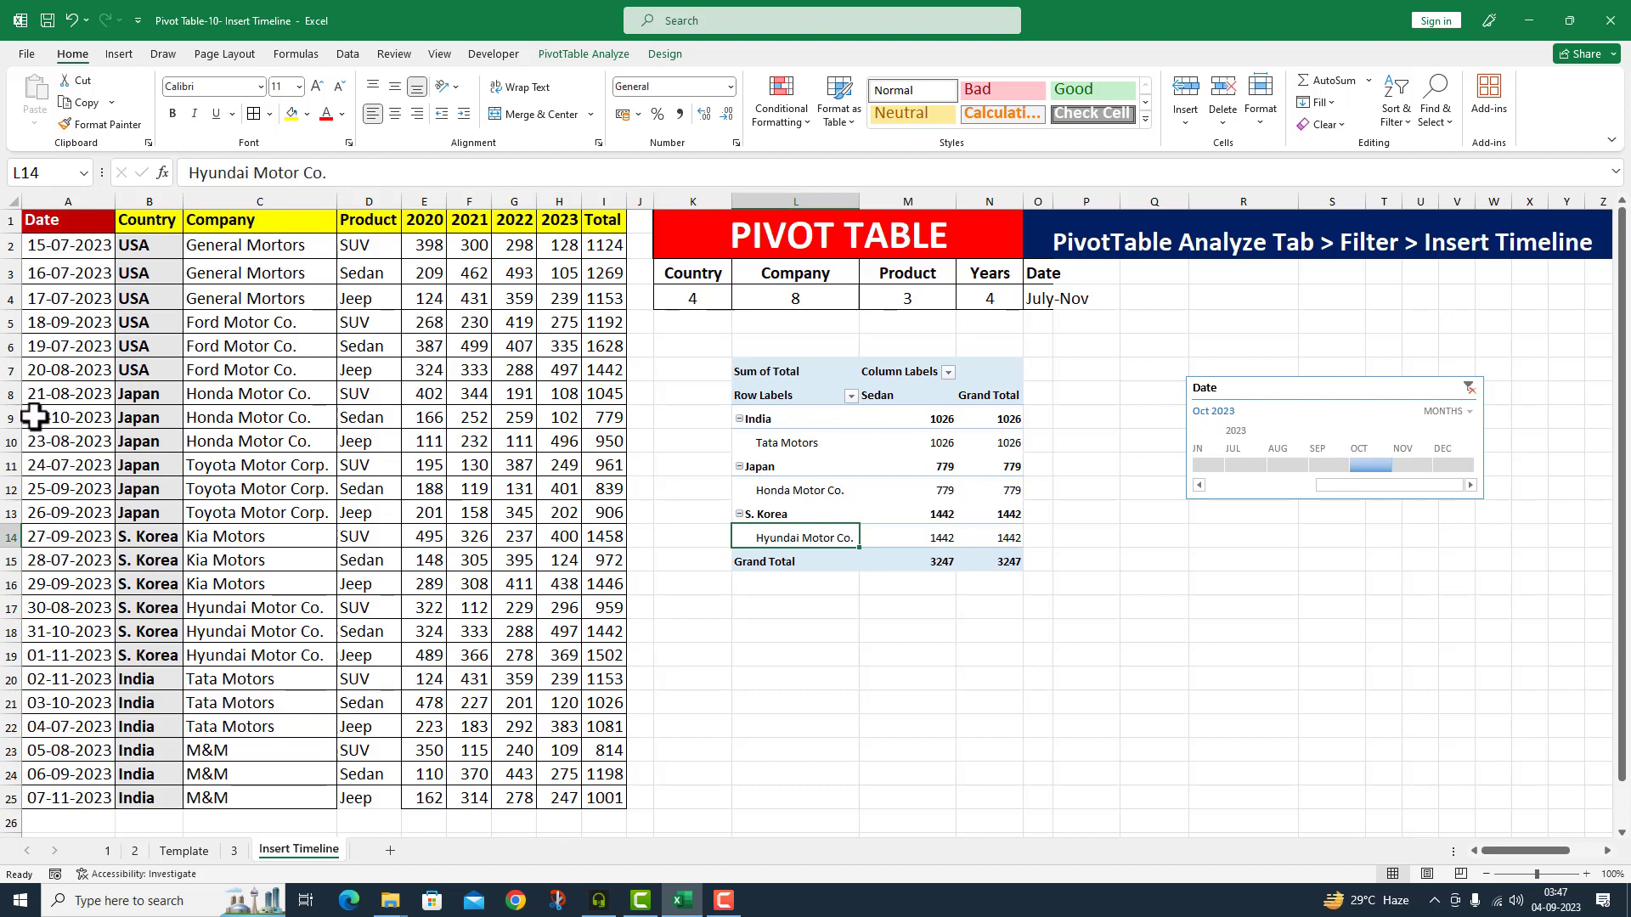
left_click_drag(34, 416, 571, 424)
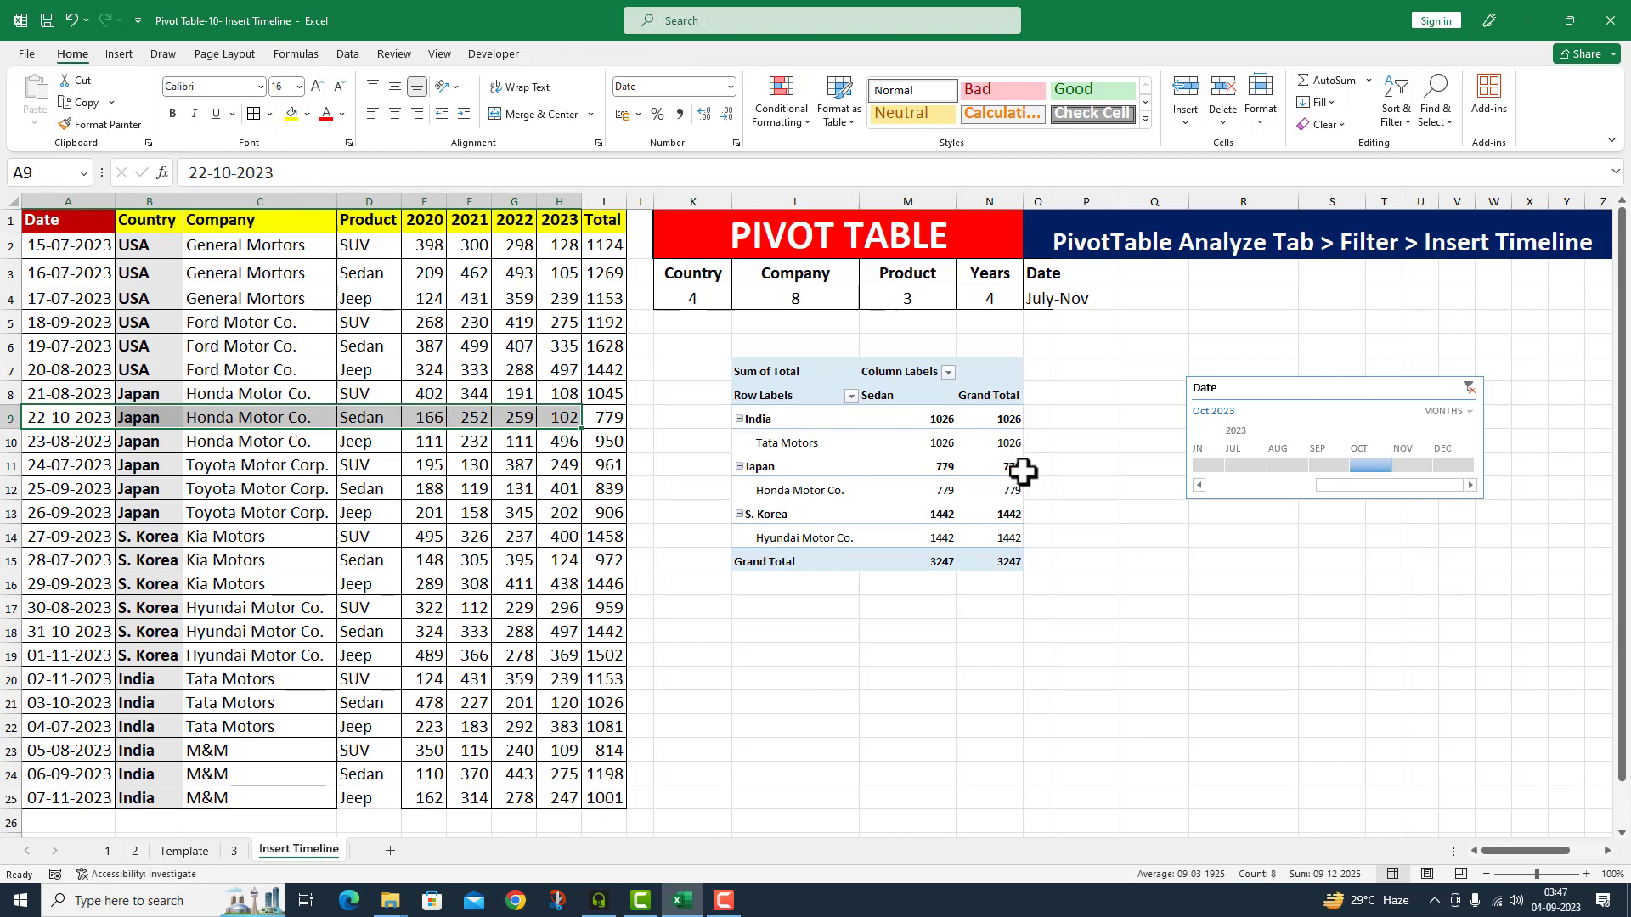
left_click(755, 650)
- Switch the timeline filter to November 2023, December 2023 and back to August 2023
left_click(1413, 465)
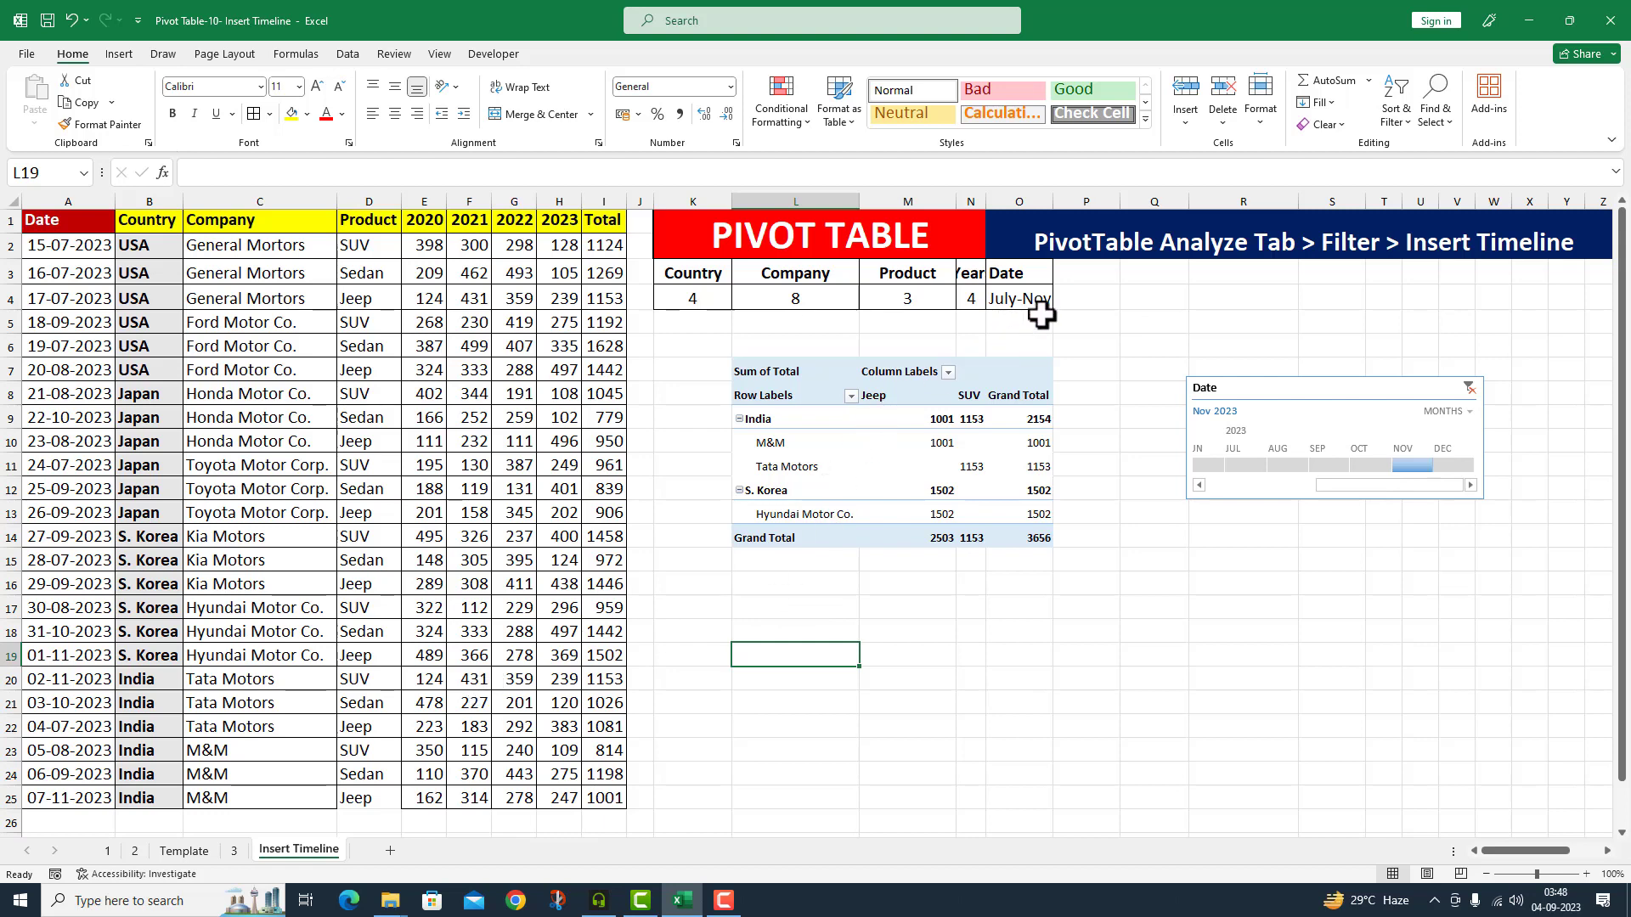
left_click(1463, 463)
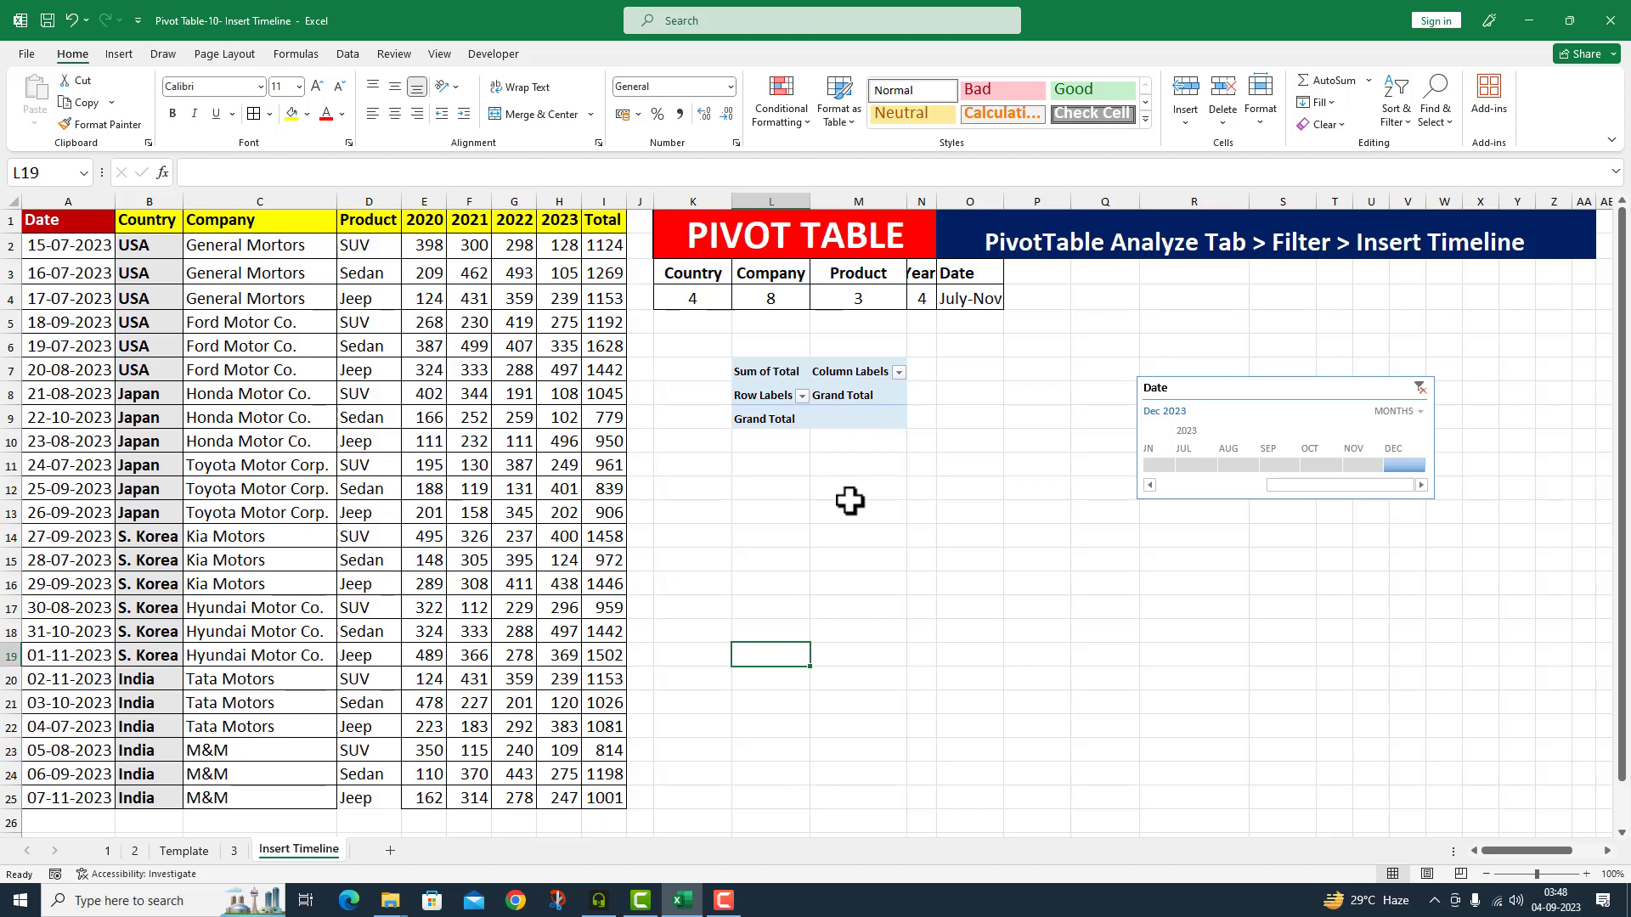
left_click(1238, 465)
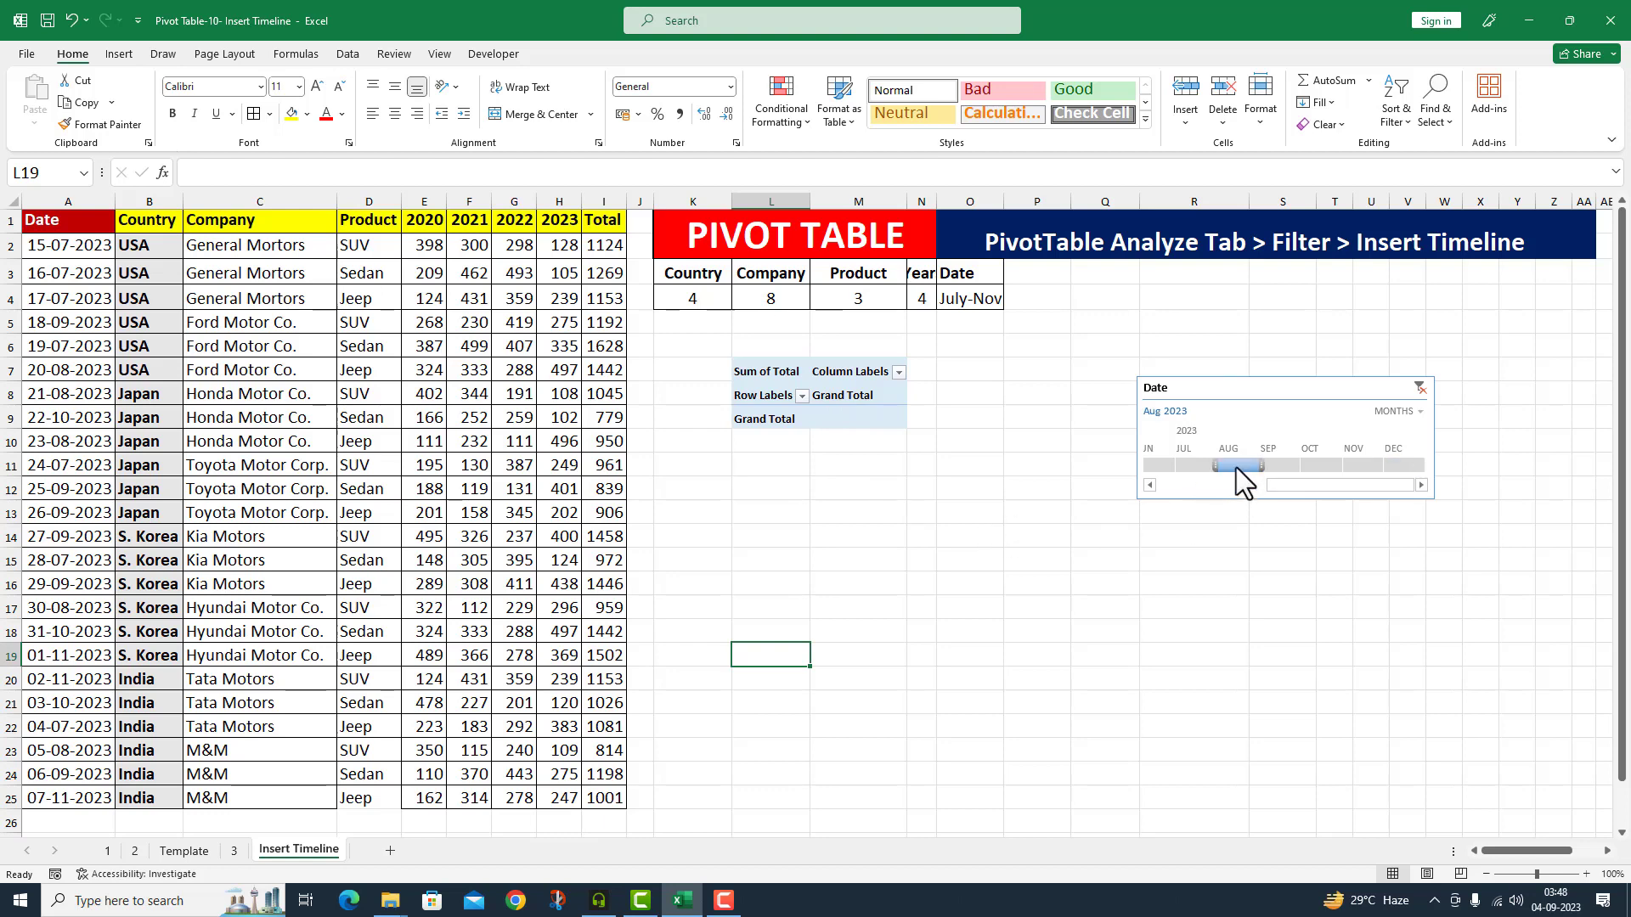